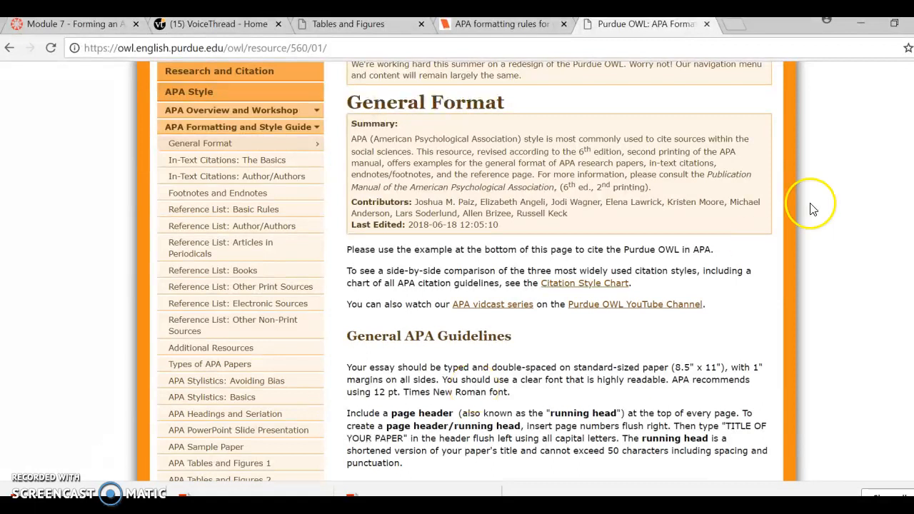
Step: Search the web for "apa format"
{"action": "scroll", "coordinate": [464, 271], "scroll_direction": "up", "scroll_amount": 2}
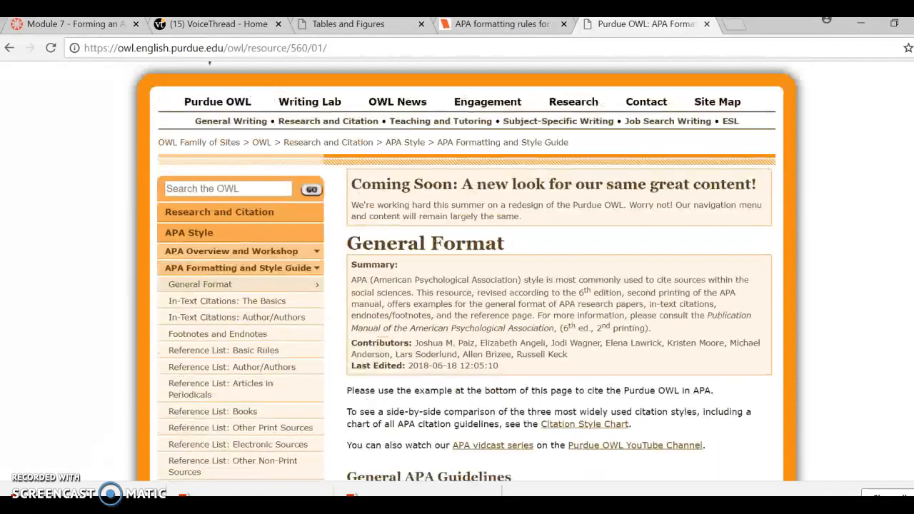
{"action": "scroll", "coordinate": [593, 193], "scroll_direction": "up", "scroll_amount": 1}
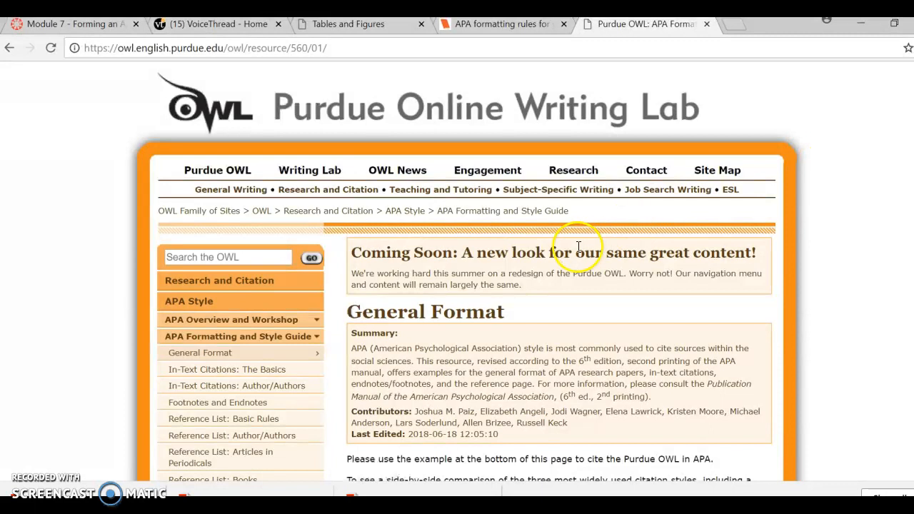
{"action": "left_click", "coordinate": [330, 45]}
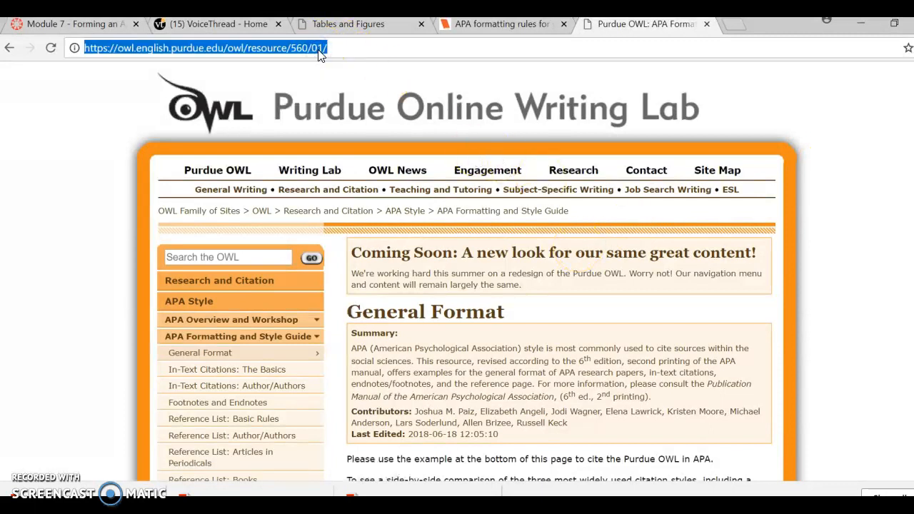
{"action": "type", "text": "aap"}
{"action": "key", "text": "BackSpace"}
{"action": "key", "text": "BackSpace"}
{"action": "type", "text": "p"}
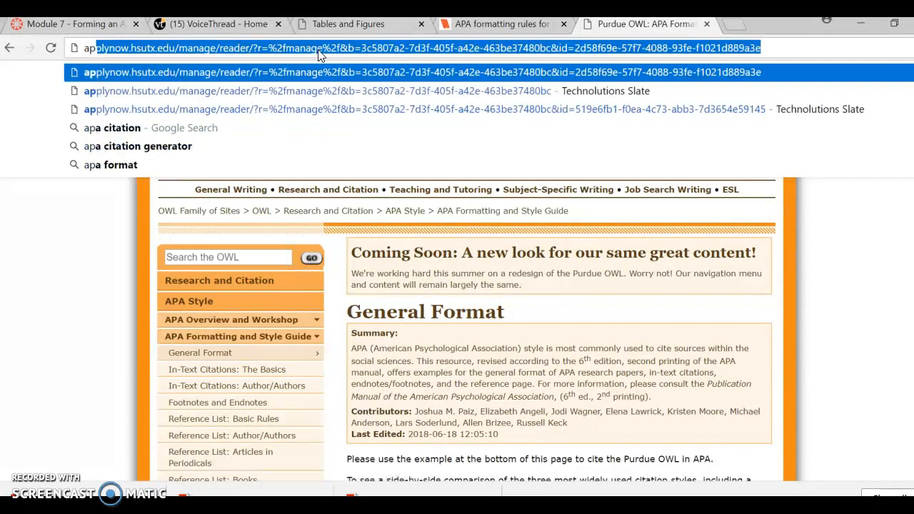
{"action": "type", "text": "a format"}
{"action": "key", "text": "Return"}
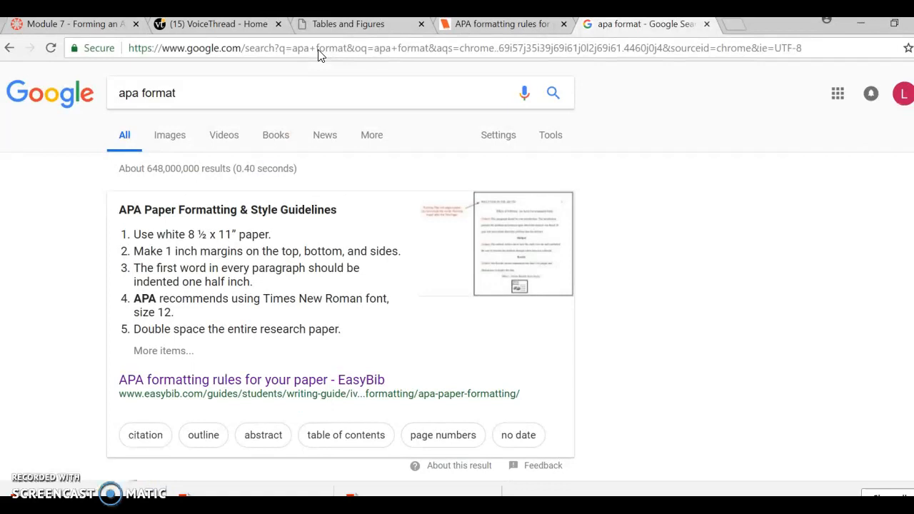
Step: Open the Purdue OWL APA Formatting and Style Guide result and bring up its General APA Guidelines section
{"action": "scroll", "coordinate": [761, 204], "scroll_direction": "down", "scroll_amount": 3}
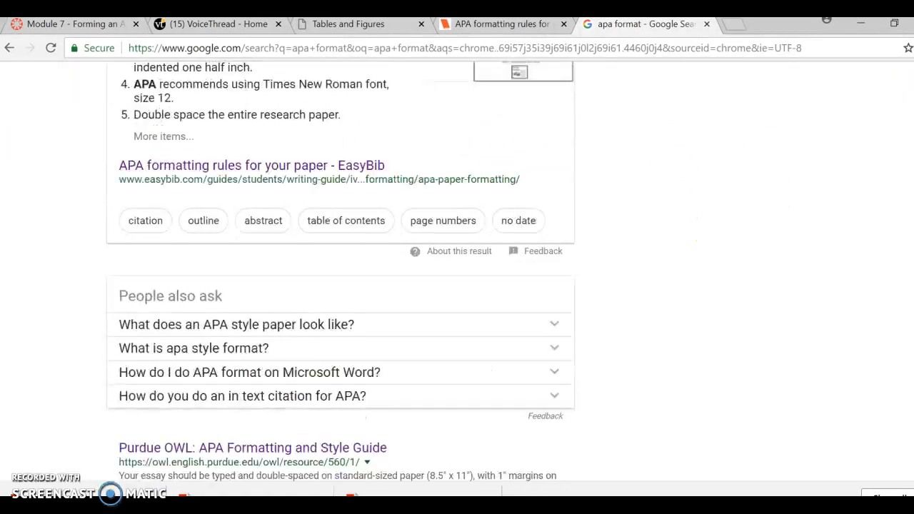
{"action": "scroll", "coordinate": [340, 272], "scroll_direction": "down", "scroll_amount": 3}
{"action": "left_click", "coordinate": [266, 269]}
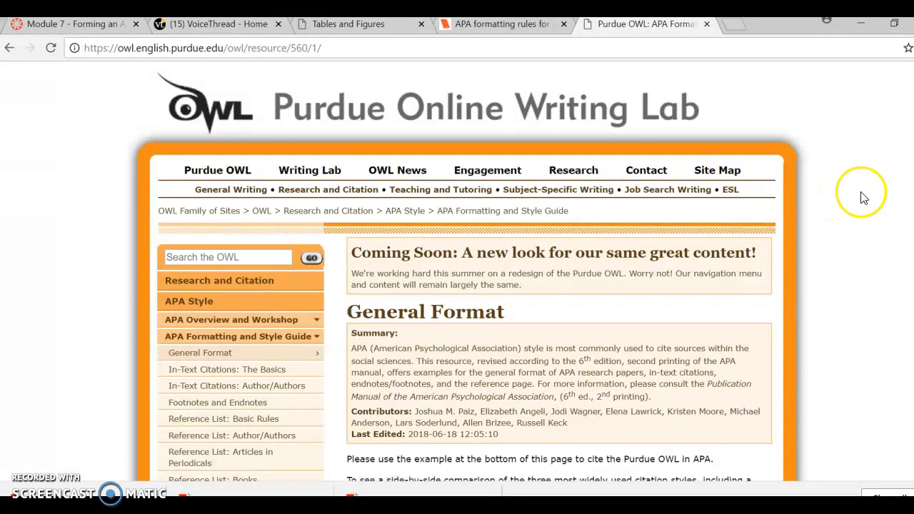
{"action": "scroll", "coordinate": [467, 271], "scroll_direction": "down", "scroll_amount": 3}
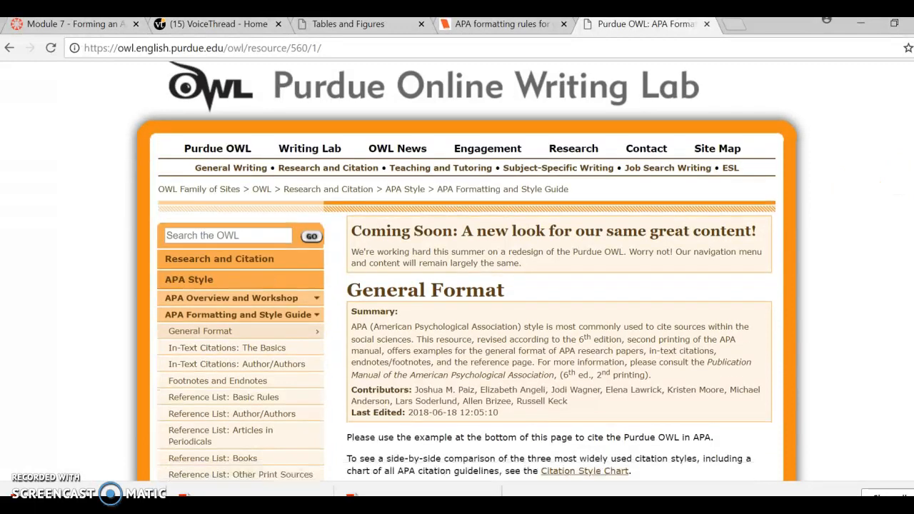
{"action": "scroll", "coordinate": [634, 245], "scroll_direction": "down", "scroll_amount": 2}
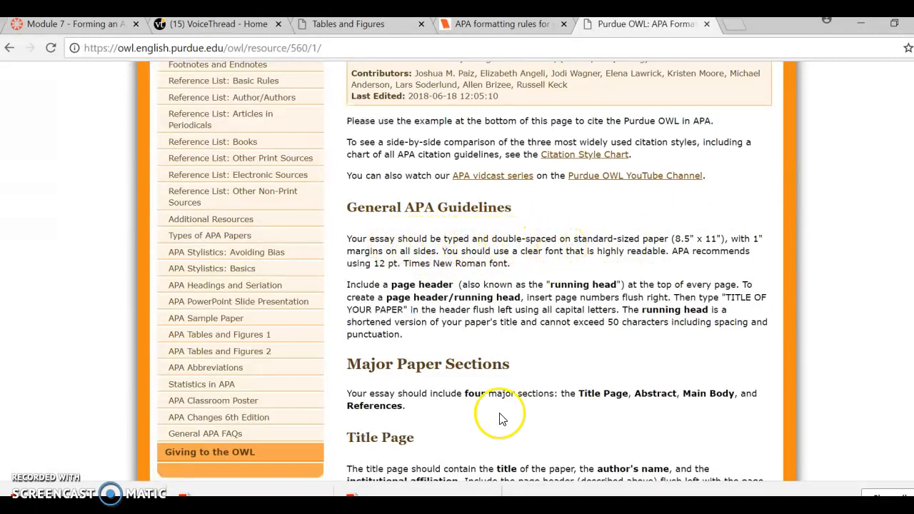
Step: Switch to Document3 in Word and set the paragraph line spacing to Double
{"action": "left_click", "coordinate": [465, 510]}
{"action": "left_click", "coordinate": [621, 467]}
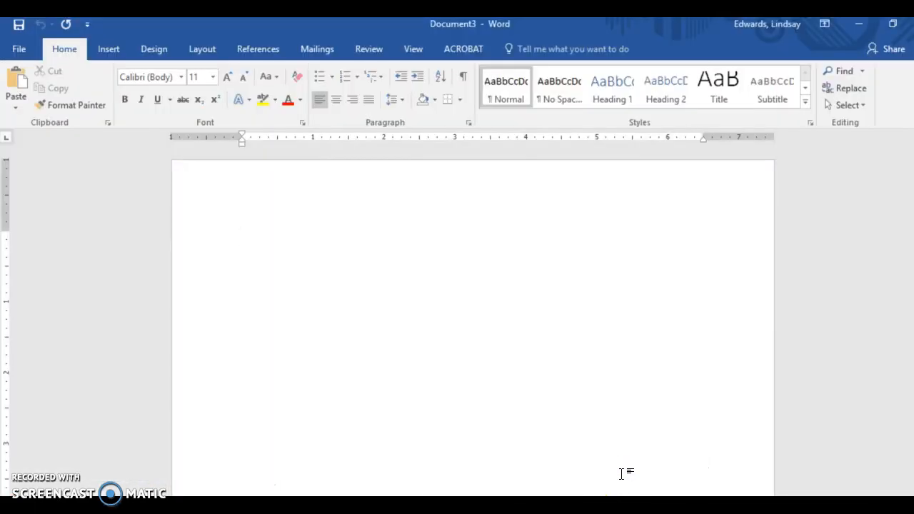
{"action": "left_click", "coordinate": [469, 122]}
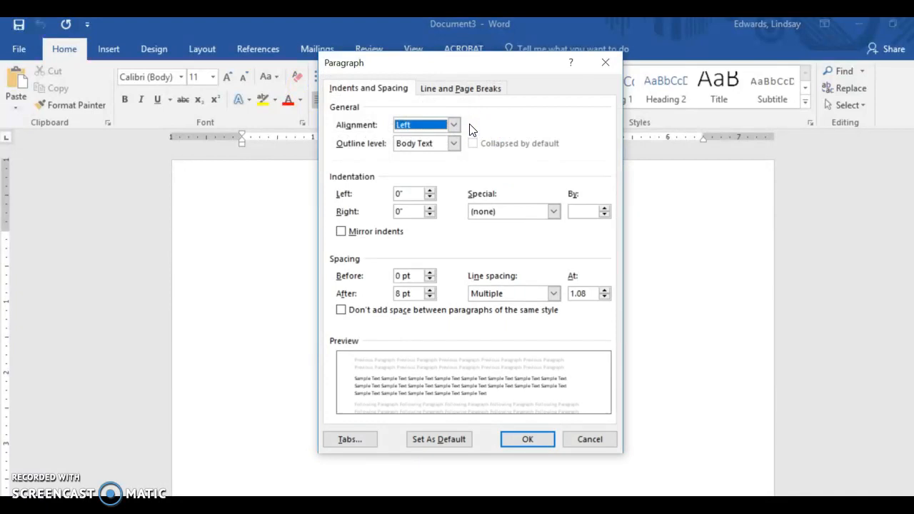
{"action": "left_click", "coordinate": [554, 294]}
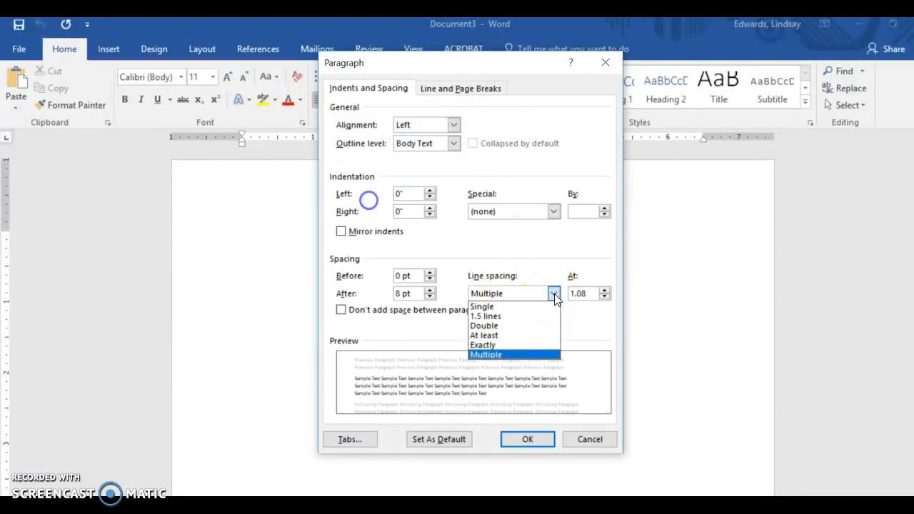
{"action": "left_click", "coordinate": [544, 331]}
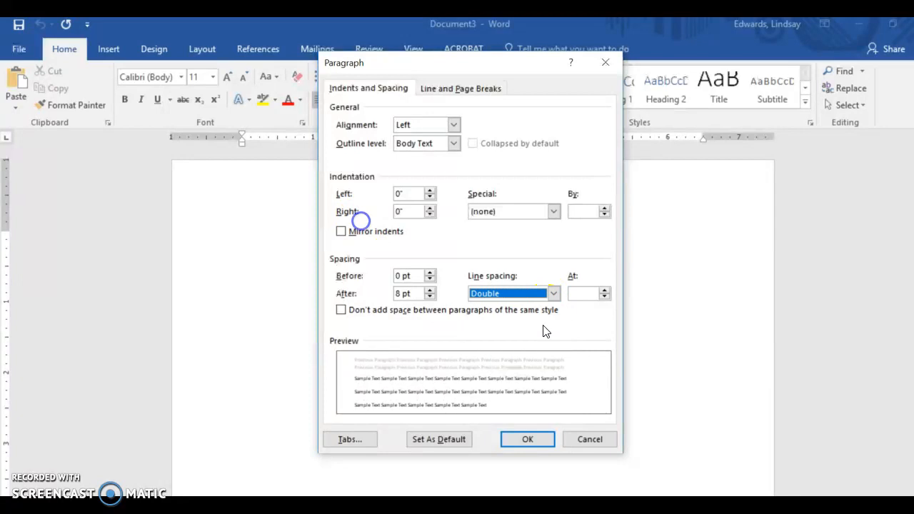
{"action": "left_click", "coordinate": [528, 439]}
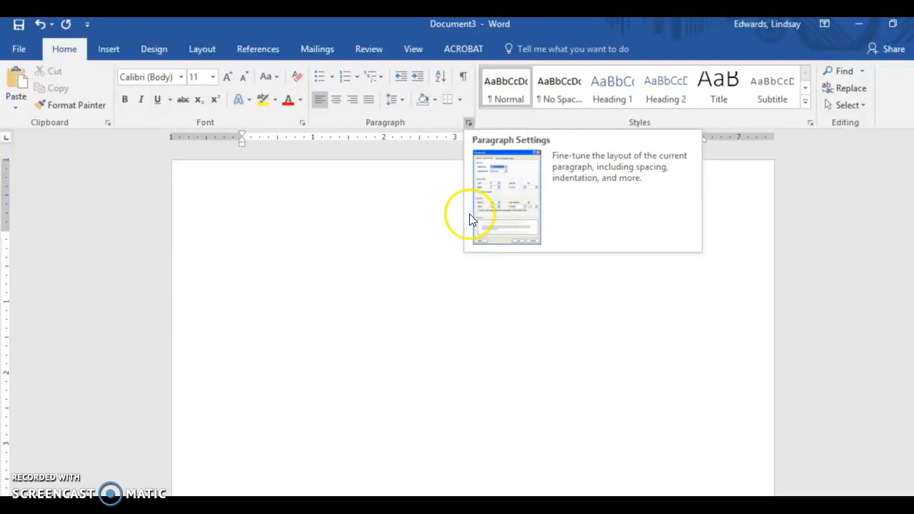
Step: Check the font guideline in the browser, return to Document3 in Word, and set the font to Times New Roman, size 12
{"action": "left_click", "coordinate": [508, 505]}
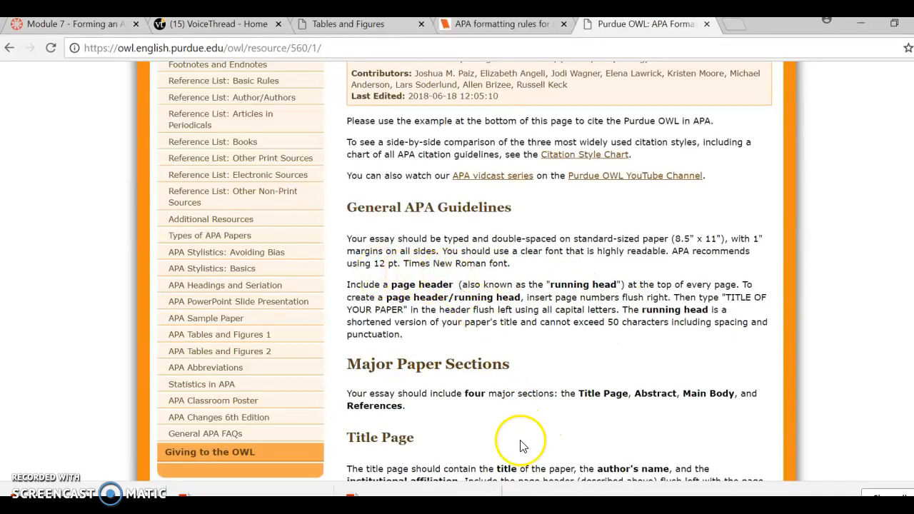
{"action": "left_click", "coordinate": [614, 464]}
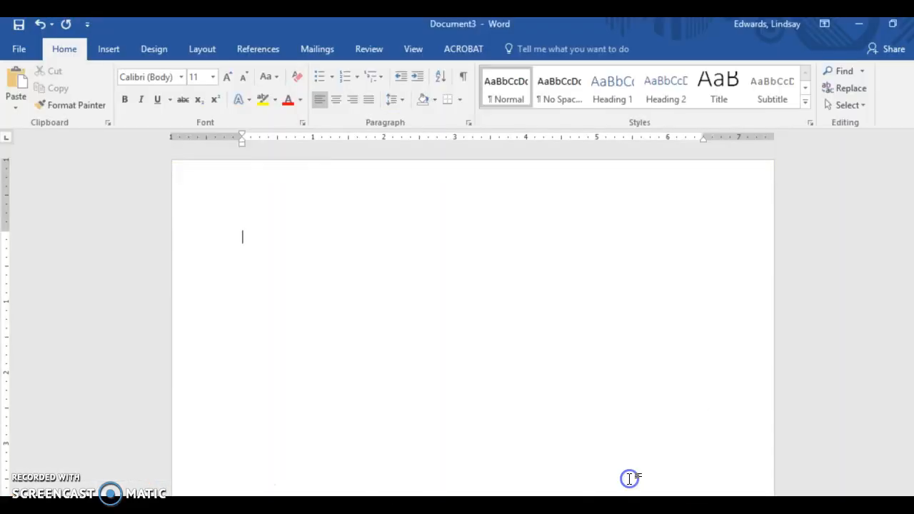
{"action": "left_click", "coordinate": [181, 77]}
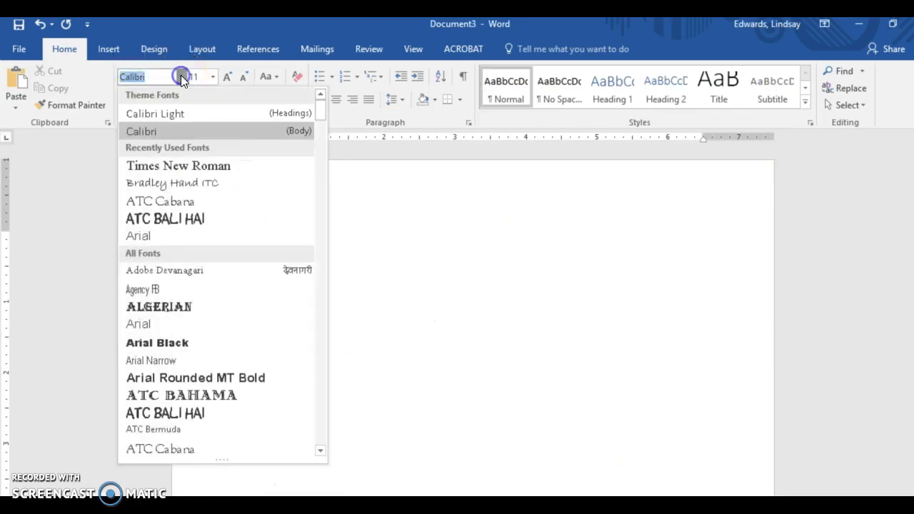
{"action": "left_click", "coordinate": [179, 165]}
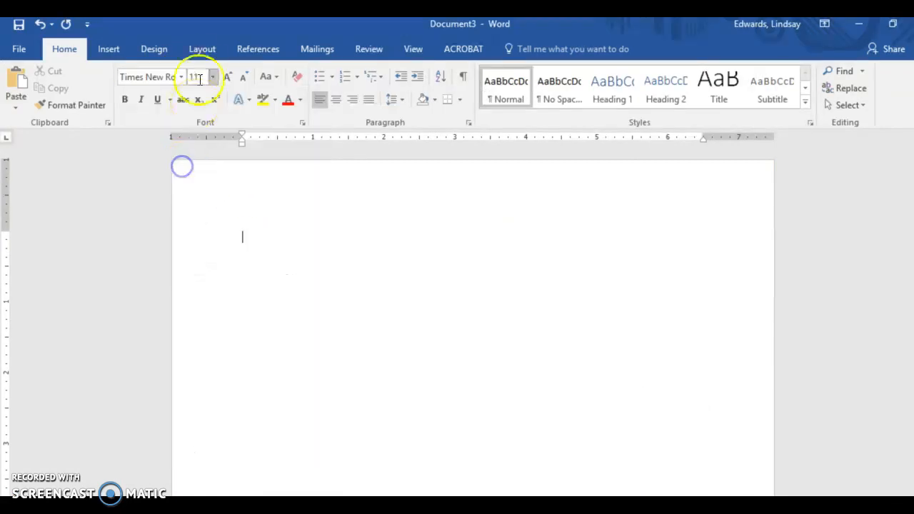
{"action": "left_click", "coordinate": [211, 77]}
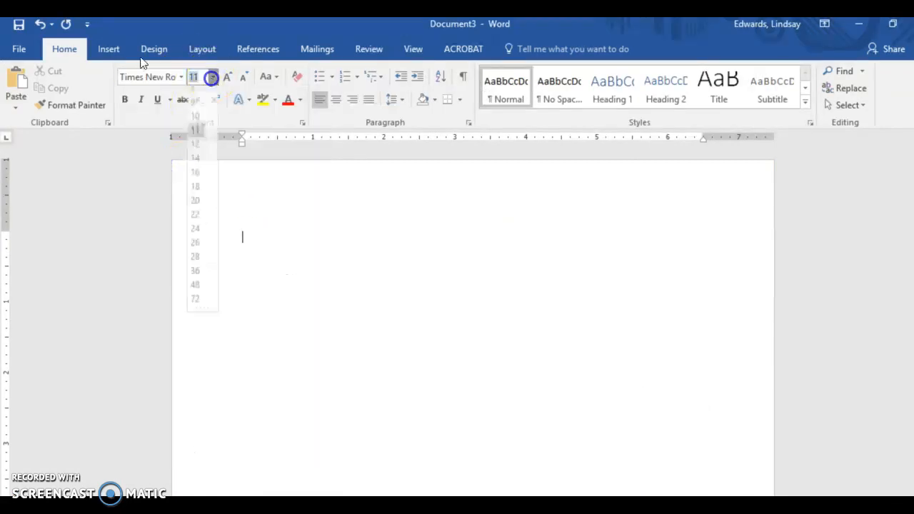
{"action": "left_click", "coordinate": [195, 150]}
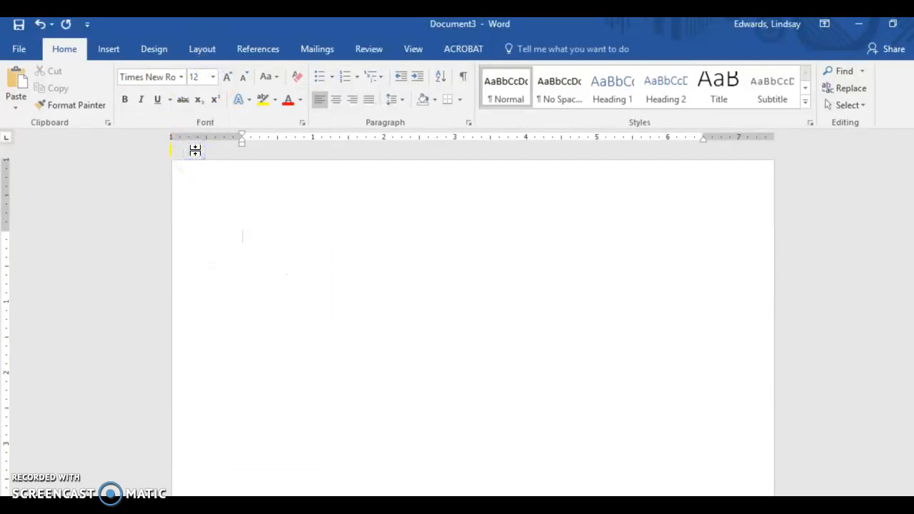
Step: Consult the page header guideline in the browser, return to Document3 in Word, and insert a header in the built-in Blank style
{"action": "left_click", "coordinate": [459, 424]}
{"action": "key", "text": "alt+Tab"}
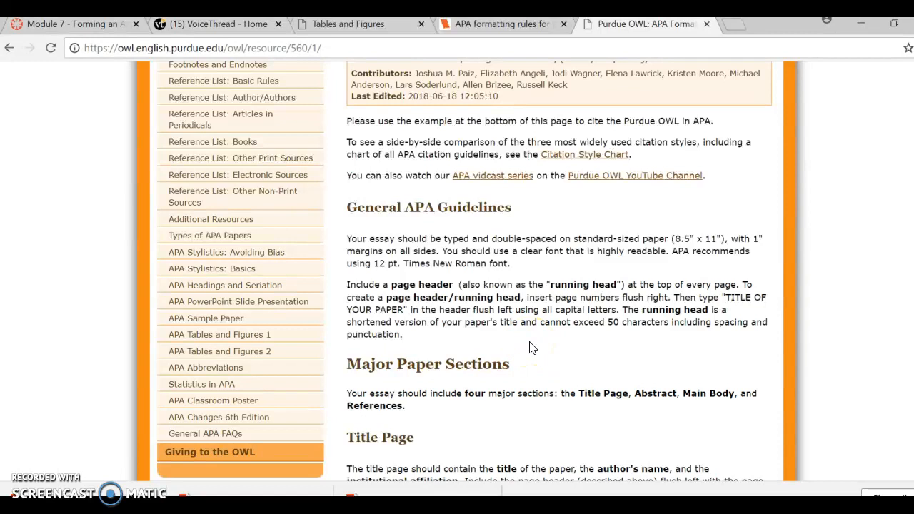
{"action": "mouse_move", "coordinate": [465, 509]}
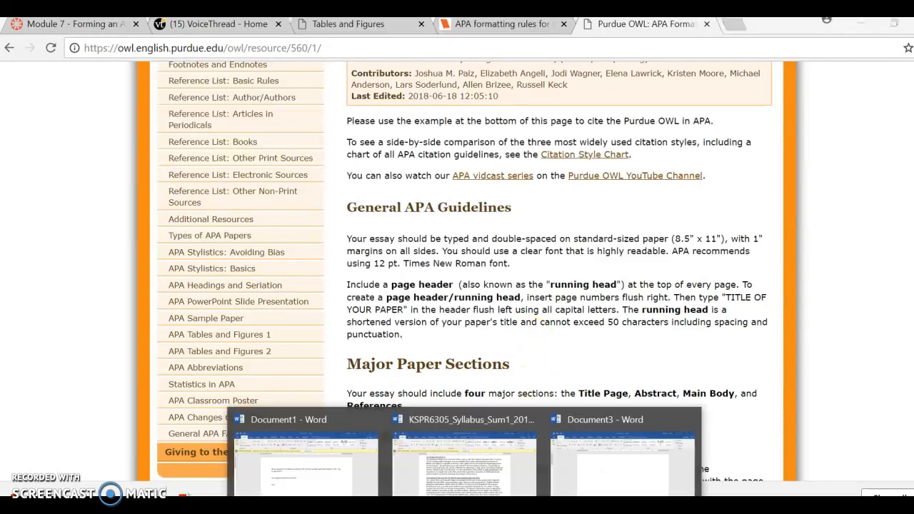
{"action": "left_click", "coordinate": [583, 471]}
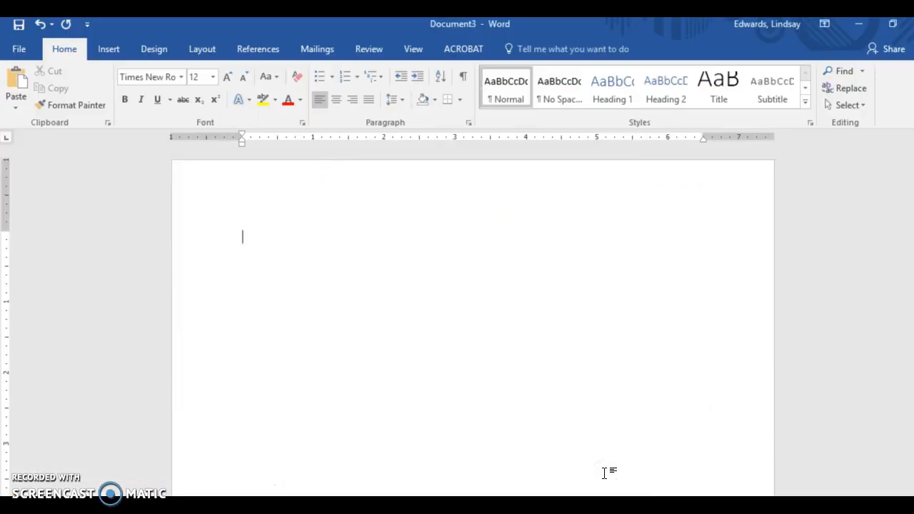
{"action": "left_click", "coordinate": [108, 54]}
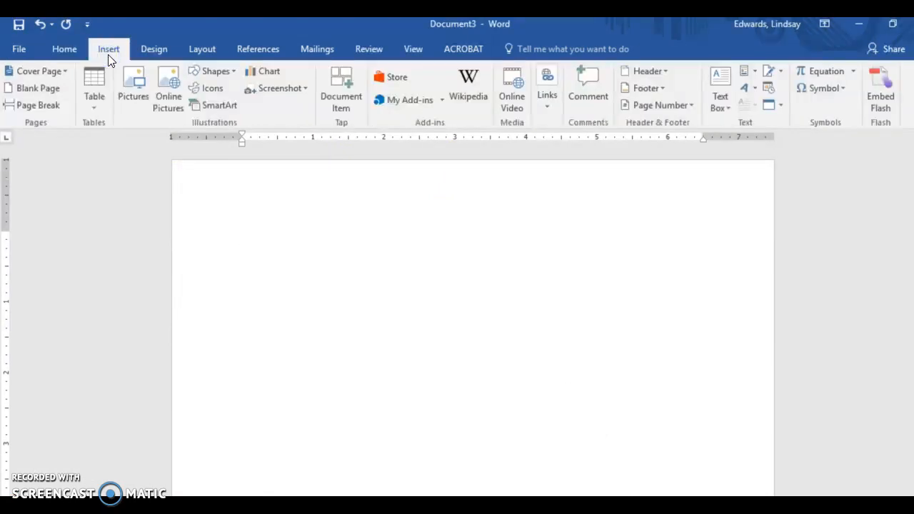
{"action": "left_click", "coordinate": [653, 70]}
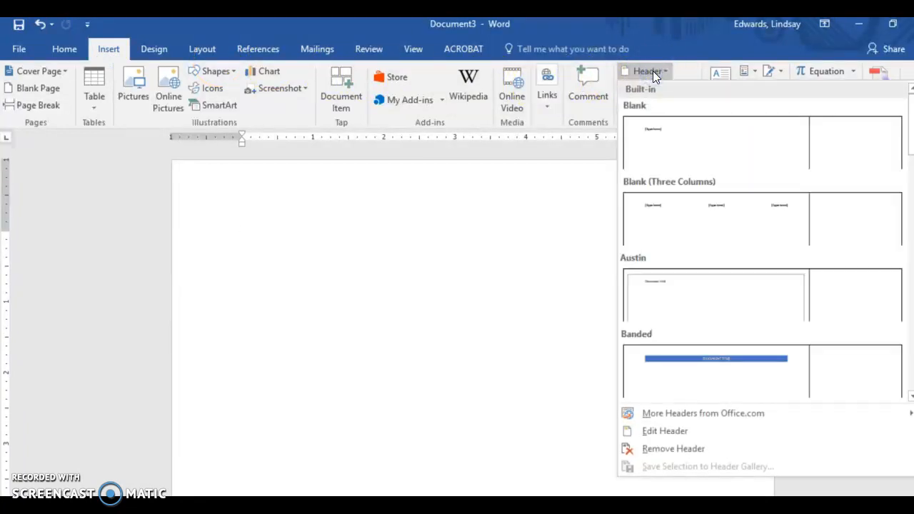
{"action": "left_click", "coordinate": [670, 141]}
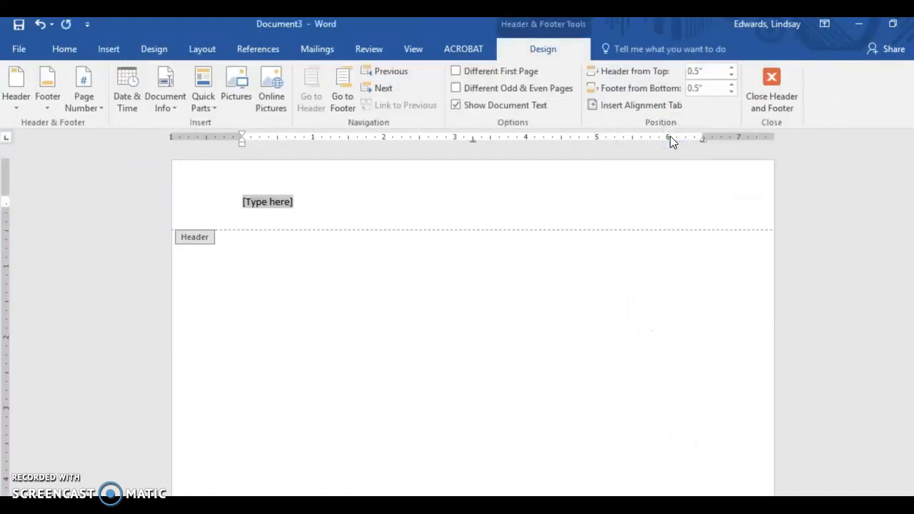
Step: Enter "RUNNING HEAD: HOW TO SET UP YOUR PAPER FOR APA" as the header text and close header editing
{"action": "type", "text": "RU"}
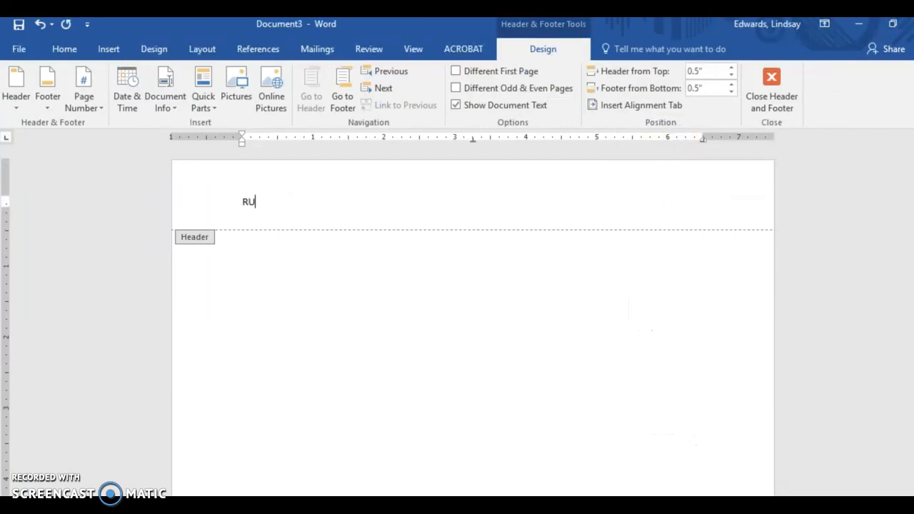
{"action": "type", "text": "NNING HEAD: WHO"}
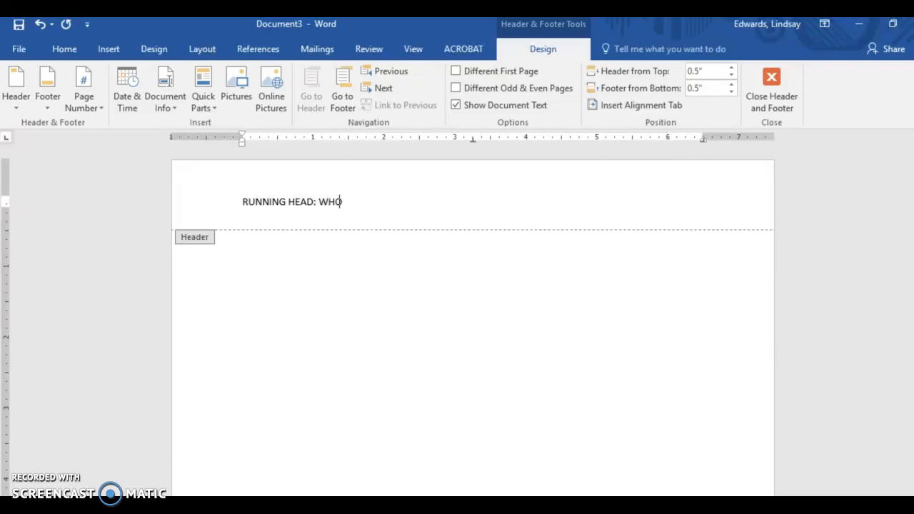
{"action": "key", "text": "BackSpace"}
{"action": "key", "text": "BackSpace"}
{"action": "key", "text": "BackSpace"}
{"action": "key", "text": "BackSpace"}
{"action": "type", "text": "HOW TO SET UP YOUR PAPER FOR APA"}
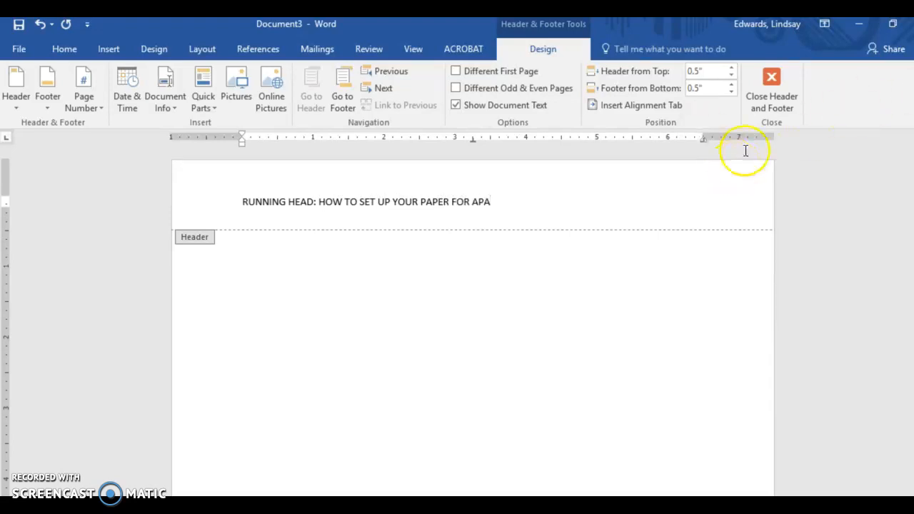
{"action": "left_click", "coordinate": [772, 74]}
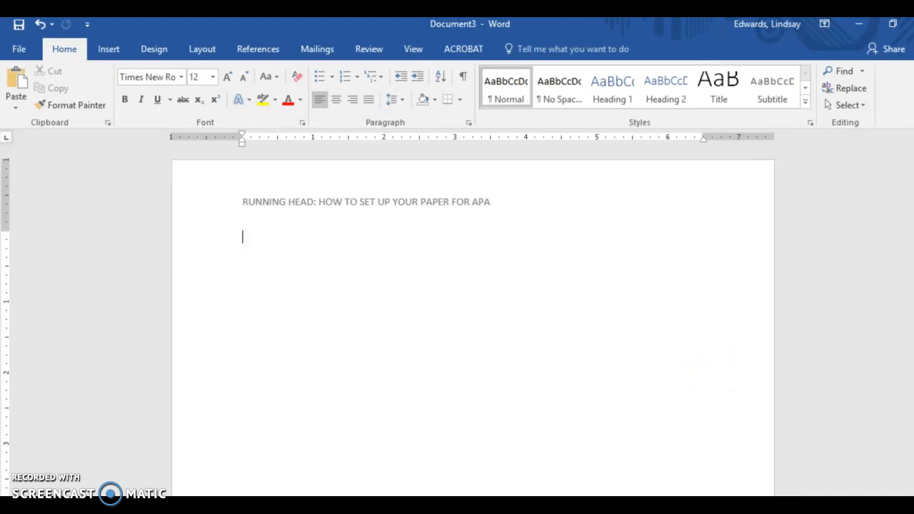
Step: Switch to the Purdue OWL guide in the browser and review the Title Page section down to the sample title page
{"action": "key", "text": "alt+Tab"}
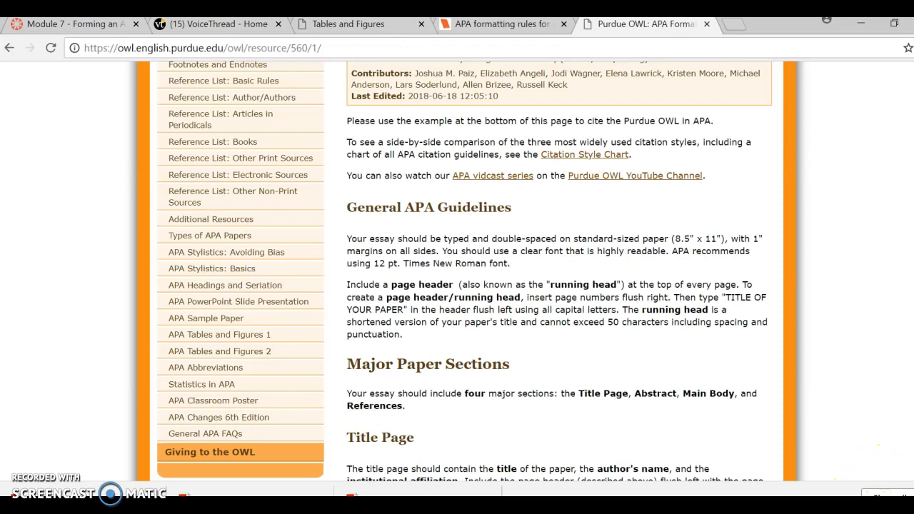
{"action": "scroll", "coordinate": [879, 444], "scroll_direction": "down", "scroll_amount": 4}
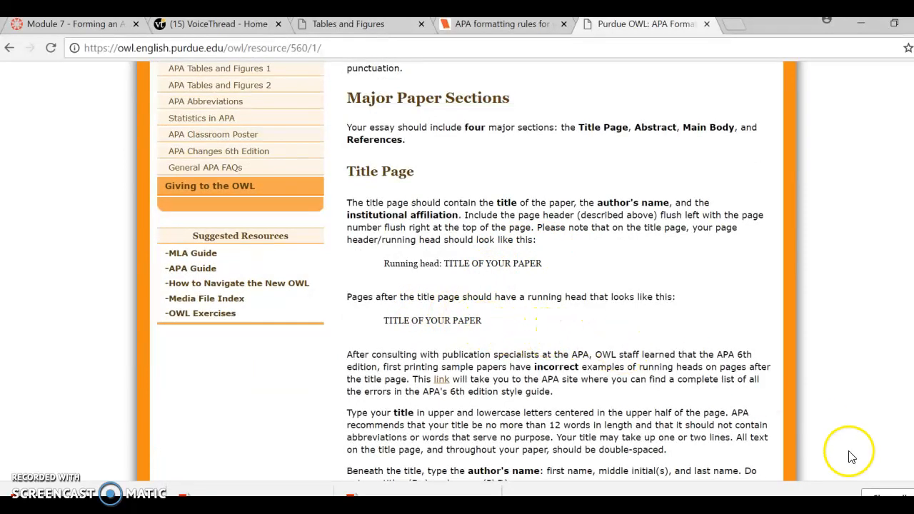
{"action": "scroll", "coordinate": [464, 271], "scroll_direction": "down", "scroll_amount": 5}
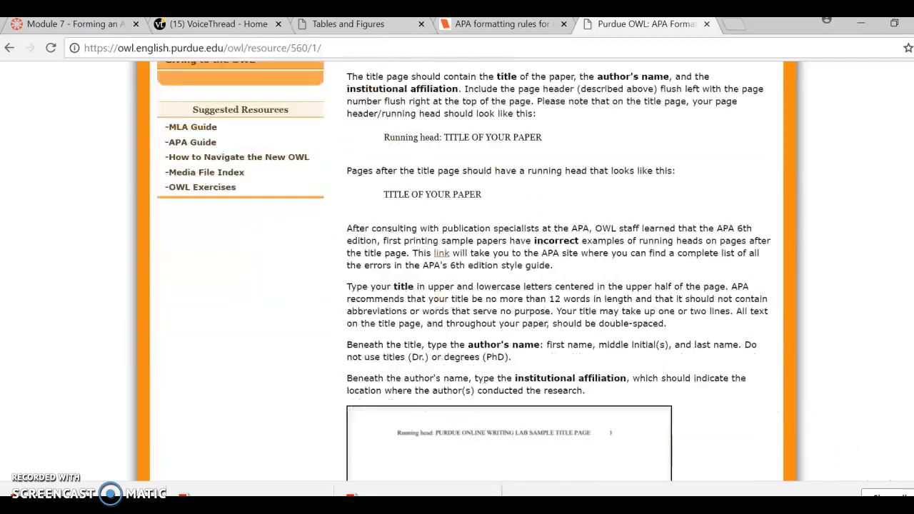
{"action": "scroll", "coordinate": [557, 271], "scroll_direction": "down", "scroll_amount": 2}
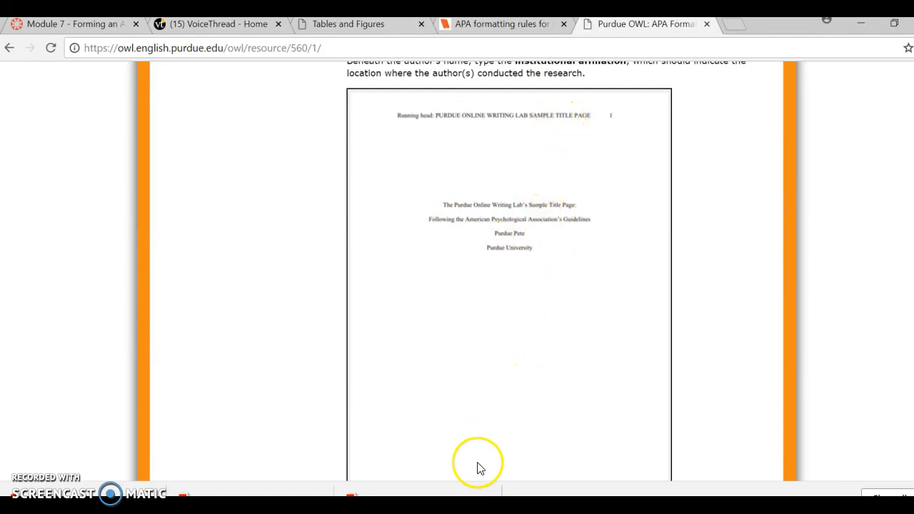
Step: Return to Document3 in Word and center the paragraph alignment for the title in the upper half of the first page
{"action": "mouse_move", "coordinate": [468, 500]}
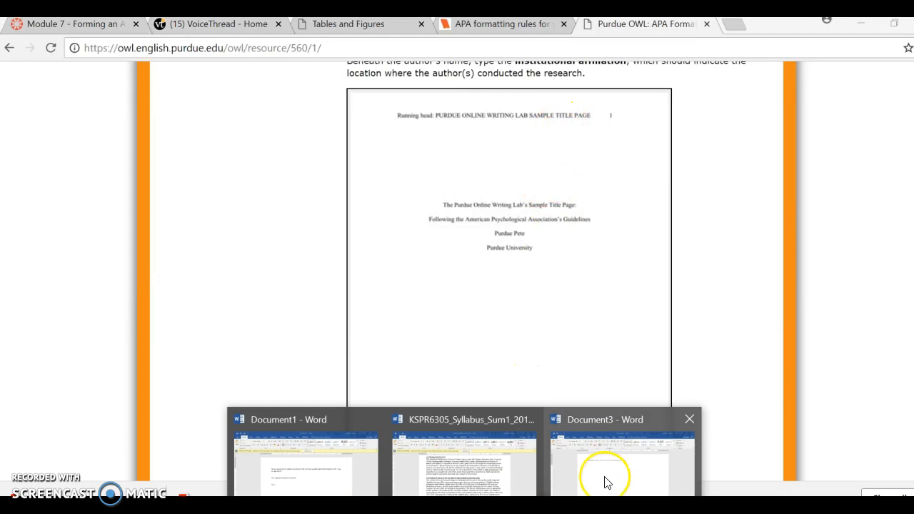
{"action": "left_click", "coordinate": [596, 474]}
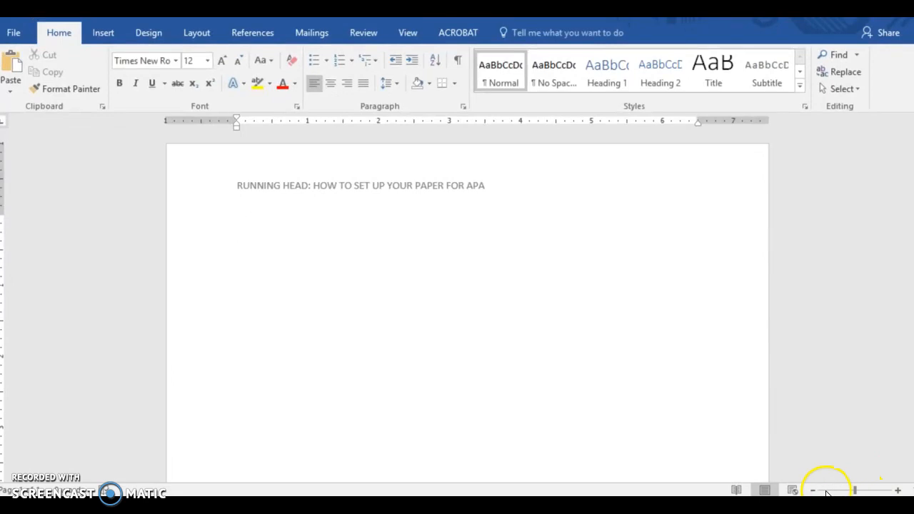
{"action": "left_click", "coordinate": [816, 491]}
{"action": "left_click", "coordinate": [816, 491]}
{"action": "left_click", "coordinate": [816, 491]}
{"action": "left_click", "coordinate": [816, 491]}
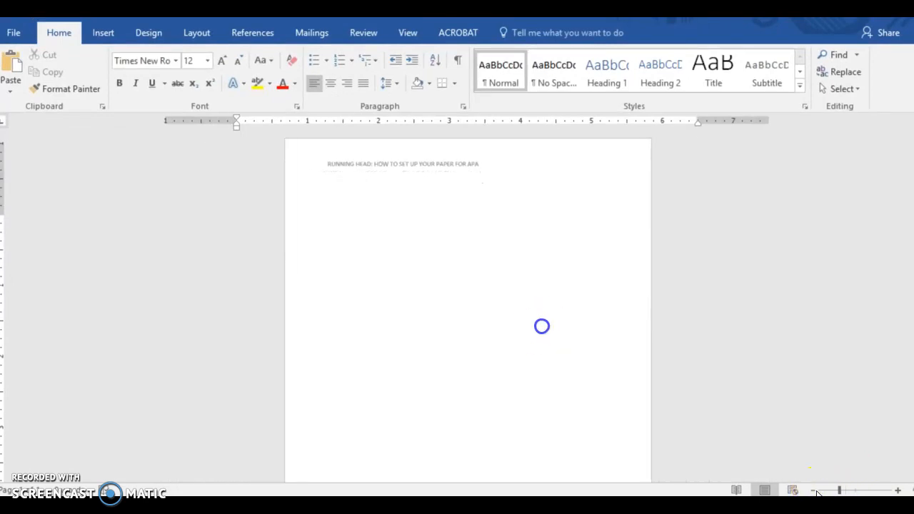
{"action": "left_click", "coordinate": [816, 492]}
{"action": "left_click", "coordinate": [816, 491]}
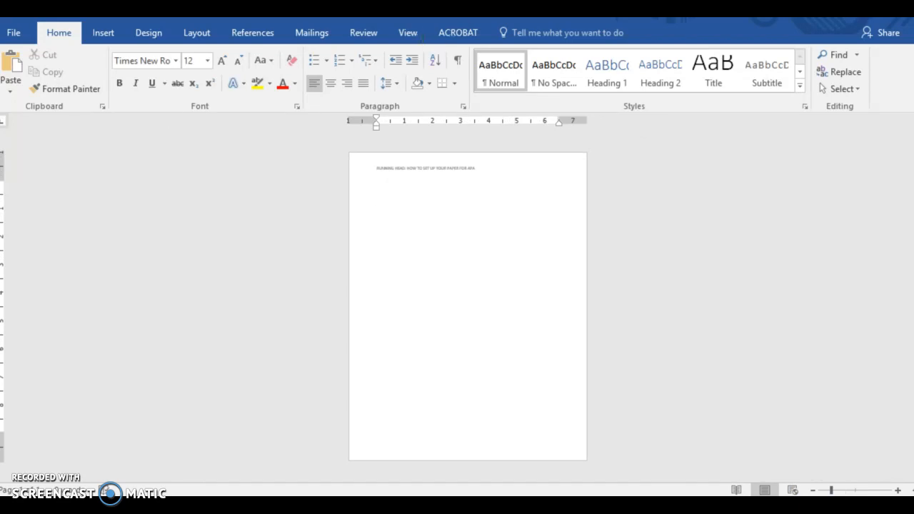
{"action": "left_click", "coordinate": [329, 84]}
{"action": "left_click", "coordinate": [897, 490]}
{"action": "left_click", "coordinate": [897, 492]}
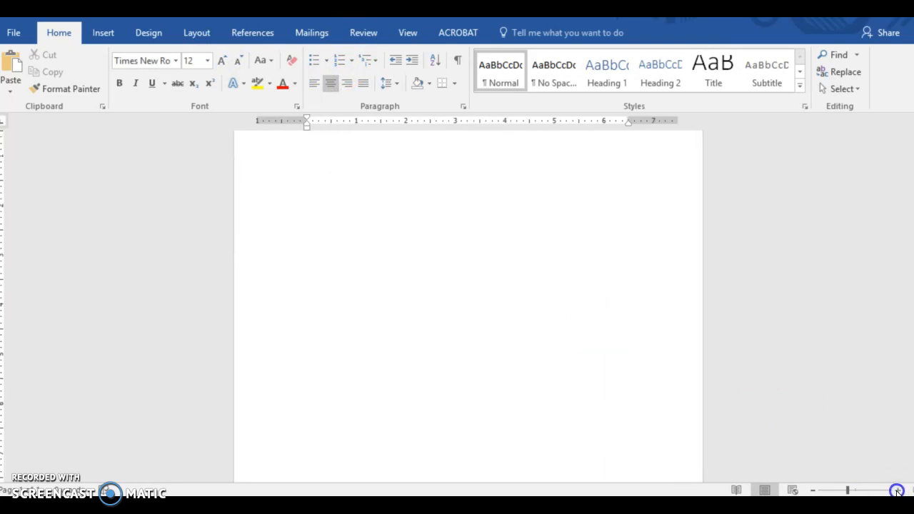
{"action": "left_click", "coordinate": [898, 491]}
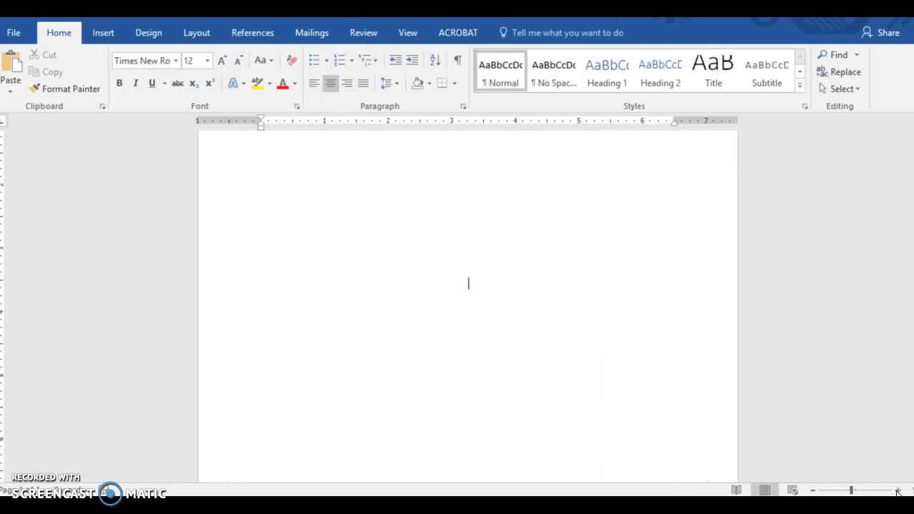
{"action": "type", "text": "sdfd"}
{"action": "key", "text": "BackSpace"}
{"action": "key", "text": "BackSpace"}
{"action": "key", "text": "BackSpace"}
{"action": "key", "text": "BackSpace"}
Step: Check the sample title page in the browser, return to Document3 in Word, and enter the title "How To Formulate An APA Paper"
{"action": "key", "text": "alt+Tab"}
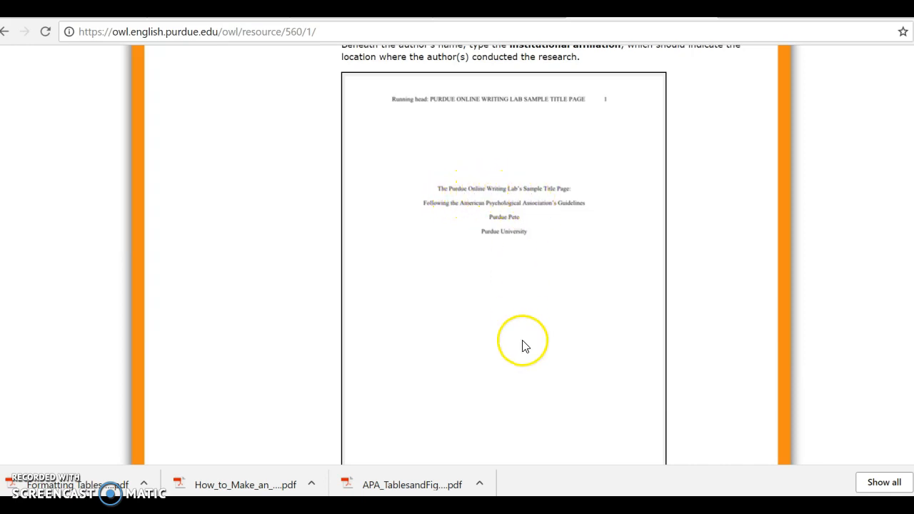
{"action": "mouse_move", "coordinate": [459, 505]}
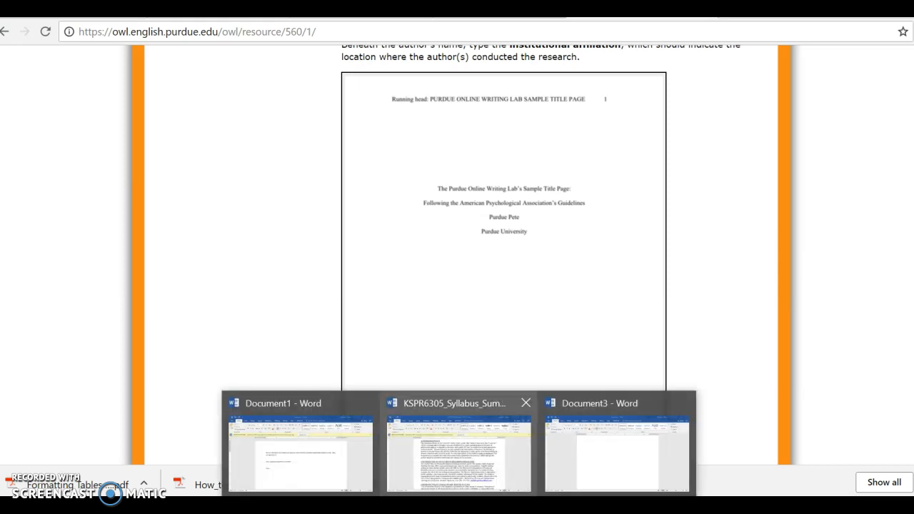
{"action": "left_click", "coordinate": [594, 465]}
{"action": "type", "text": "H"}
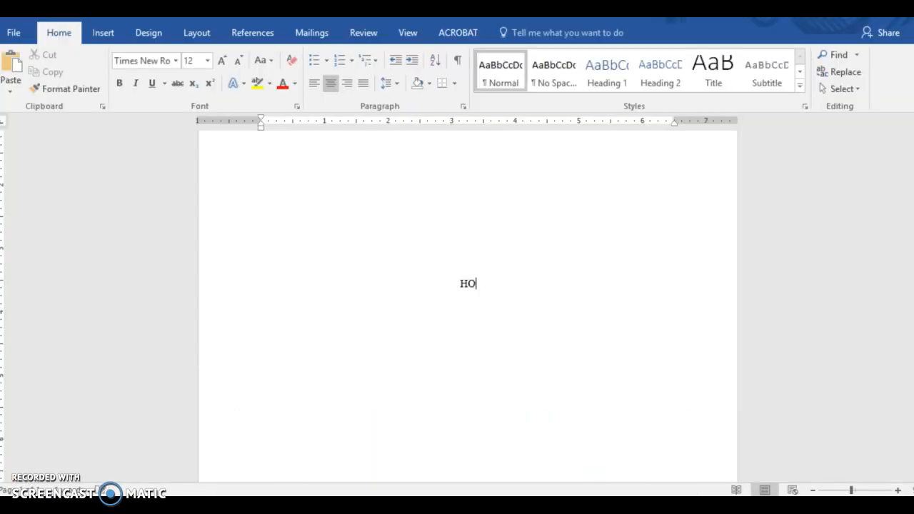
{"action": "type", "text": "ow to"}
{"action": "key", "text": "BackSpace"}
{"action": "key", "text": "BackSpace"}
{"action": "key", "text": "BackSpace"}
{"action": "type", "text": "To Formul"}
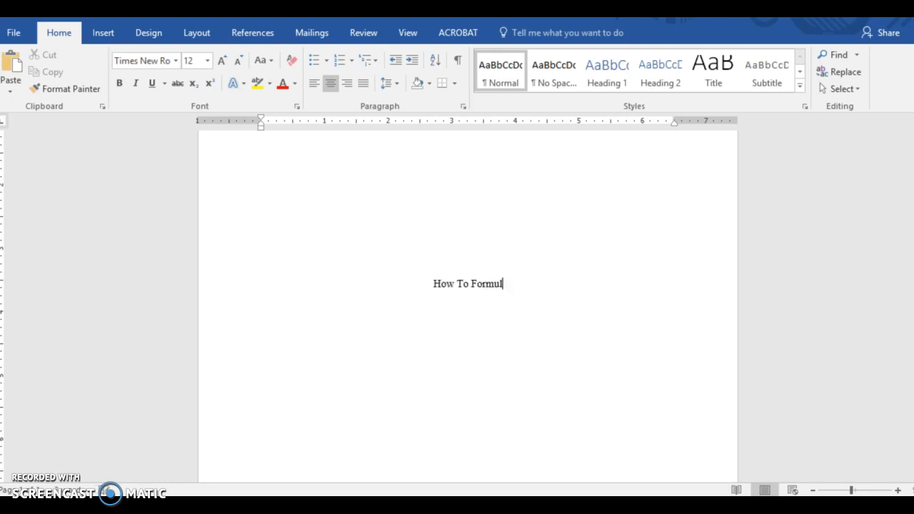
{"action": "type", "text": "ate Your"}
{"action": "key", "text": "BackSpace"}
{"action": "key", "text": "BackSpace"}
{"action": "key", "text": "BackSpace"}
{"action": "key", "text": "BackSpace"}
{"action": "type", "text": "An A"}
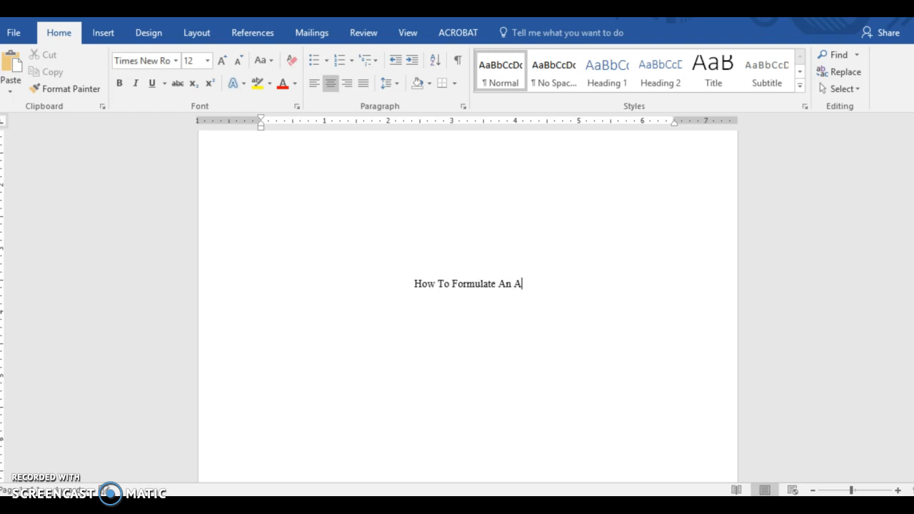
{"action": "type", "text": "PA Paper"}
{"action": "key", "text": "Return"}
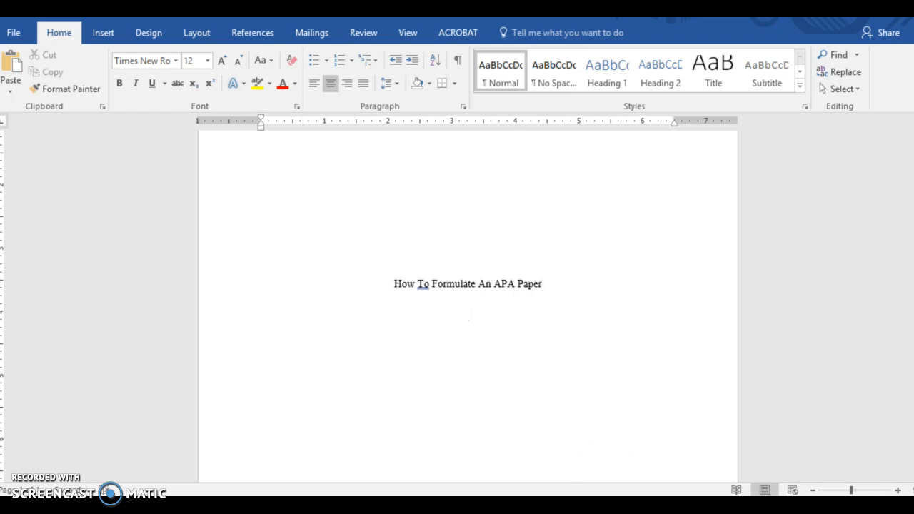
Step: Check the sample title page again, return to Document3, and enter the author's full name and "Hardin-Simmons University" on separate lines beneath the title
{"action": "key", "text": "alt+Tab"}
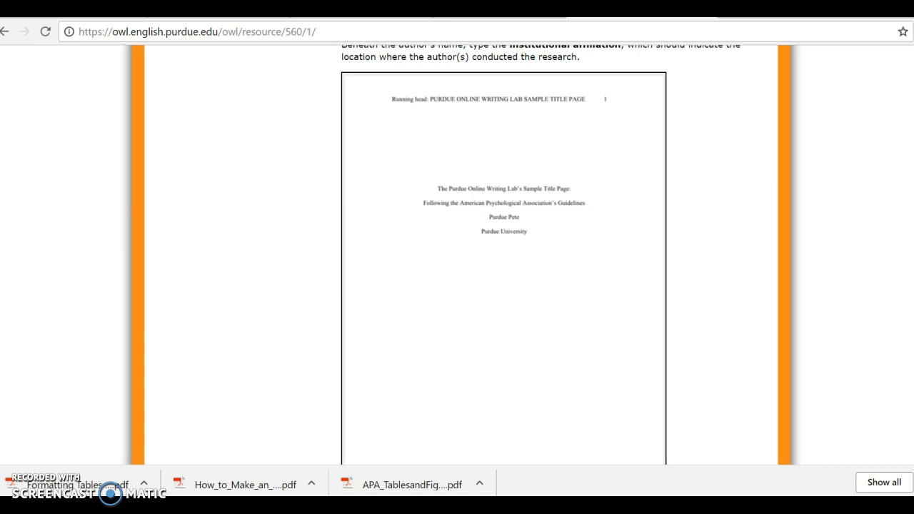
{"action": "left_click", "coordinate": [572, 481]}
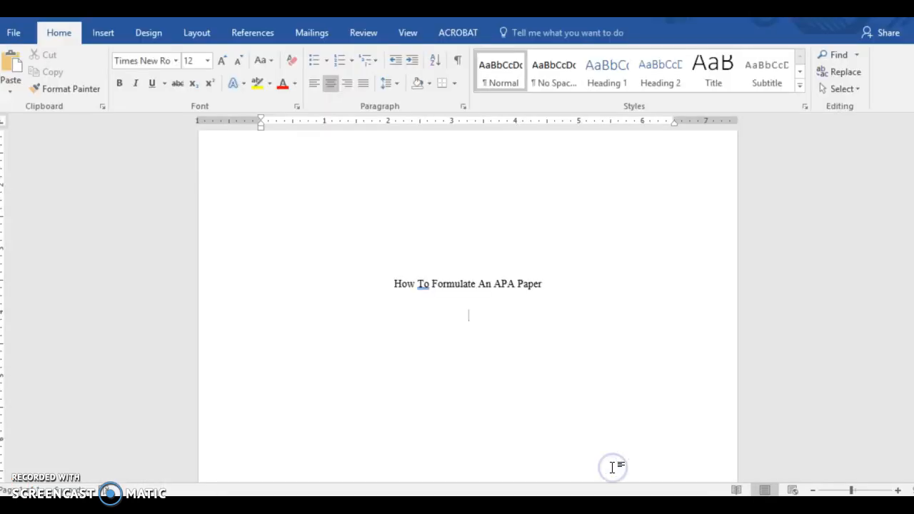
{"action": "type", "text": "Lindsay"}
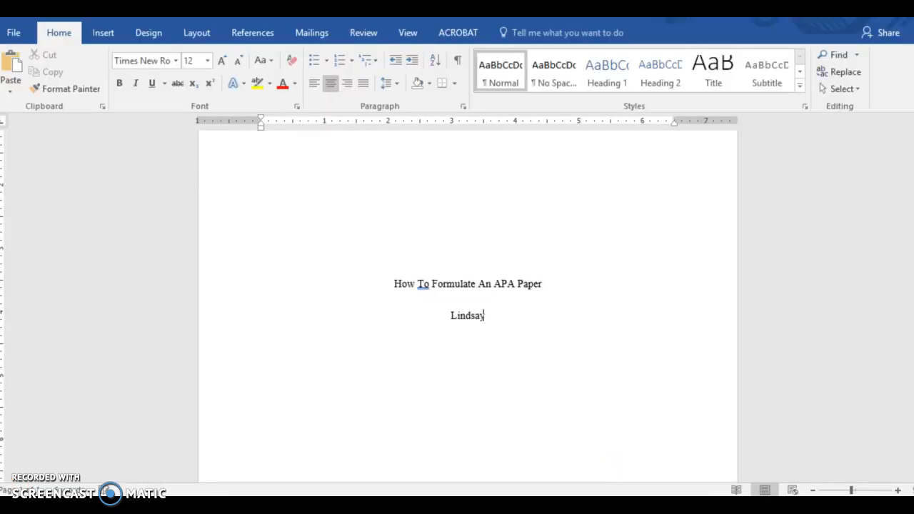
{"action": "type", "text": " Edwards"}
{"action": "key", "text": "Return"}
{"action": "type", "text": "H"}
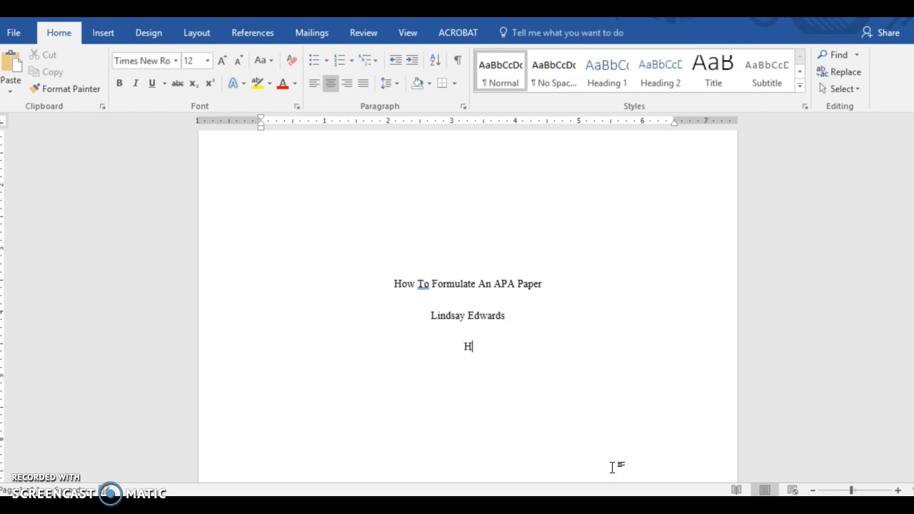
{"action": "type", "text": "ardin-Simmons University"}
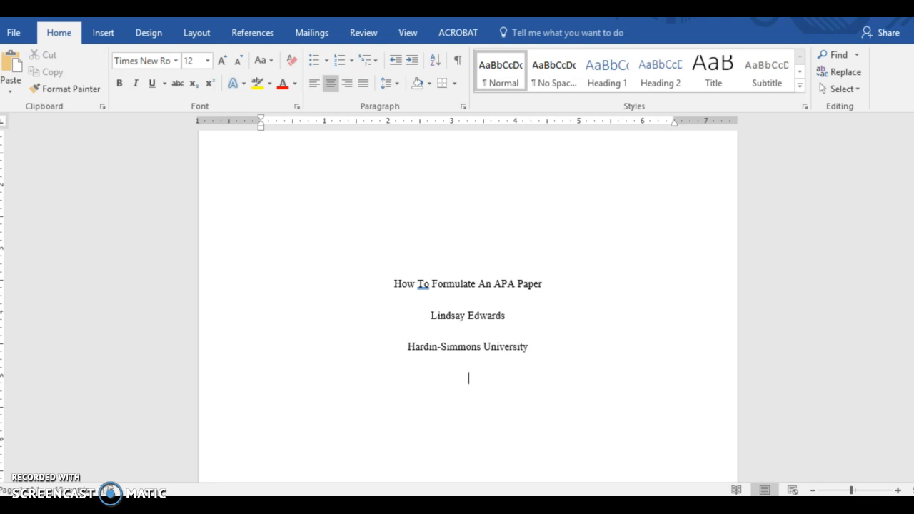
Step: Insert a page break after the title page text and left-align the first line of the new page
{"action": "left_click", "coordinate": [102, 32]}
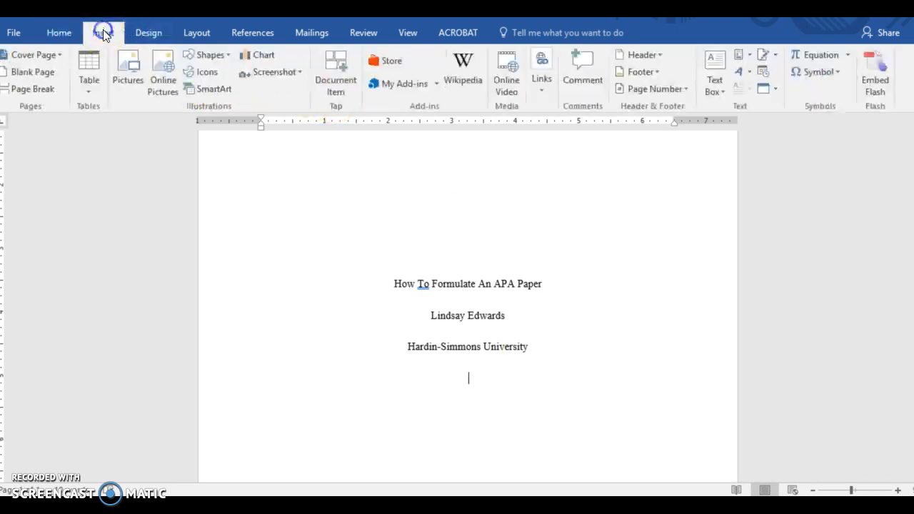
{"action": "left_click", "coordinate": [40, 93]}
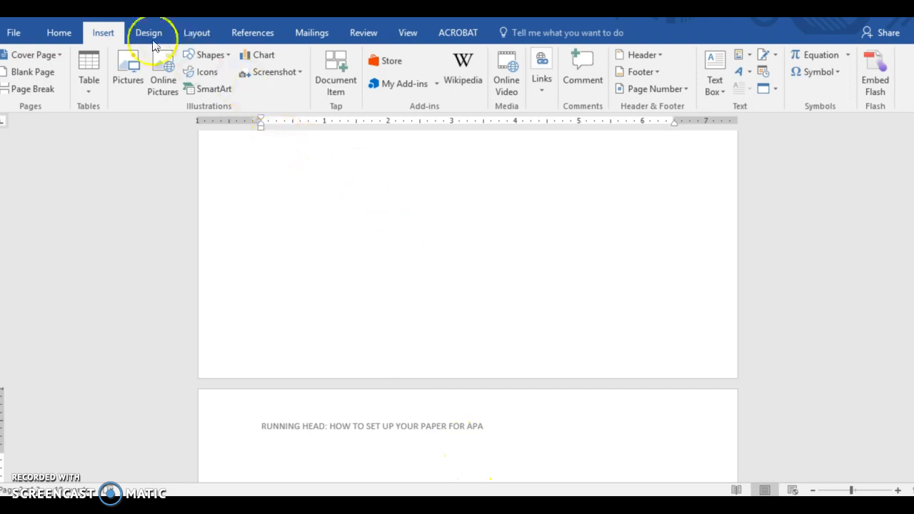
{"action": "left_click", "coordinate": [59, 33]}
{"action": "left_click", "coordinate": [314, 84]}
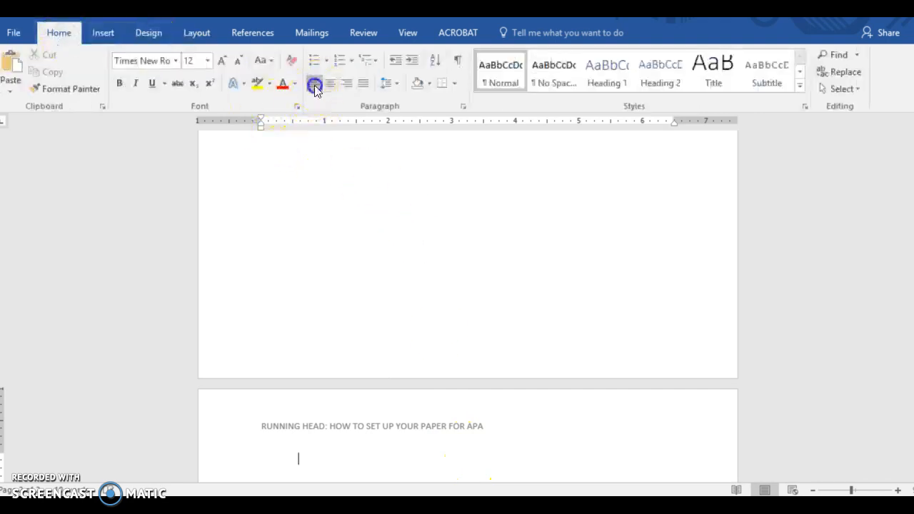
Step: Consult the Abstract guideline in the browser, return to Document3 in Word, and enter the centered heading "ABSTRACT" on the second page
{"action": "mouse_move", "coordinate": [488, 504]}
{"action": "left_click", "coordinate": [487, 439]}
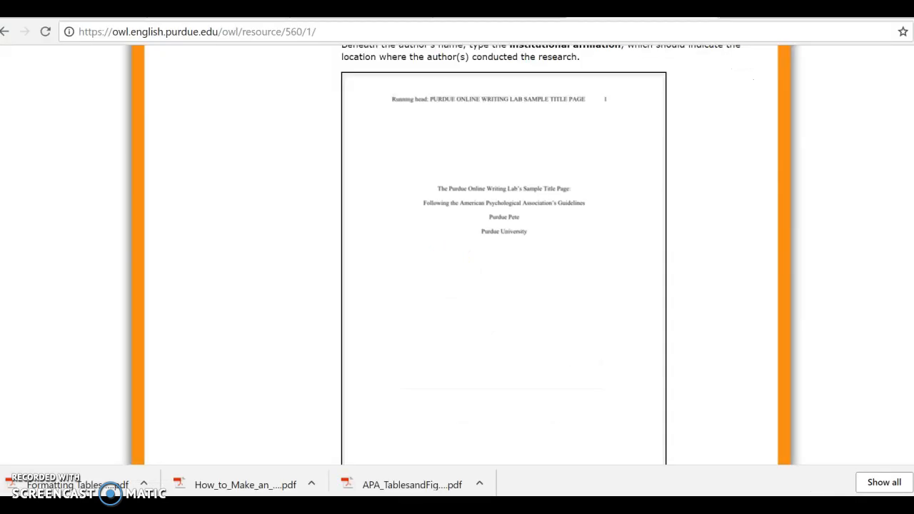
{"action": "scroll", "coordinate": [457, 257], "scroll_direction": "up", "scroll_amount": 3}
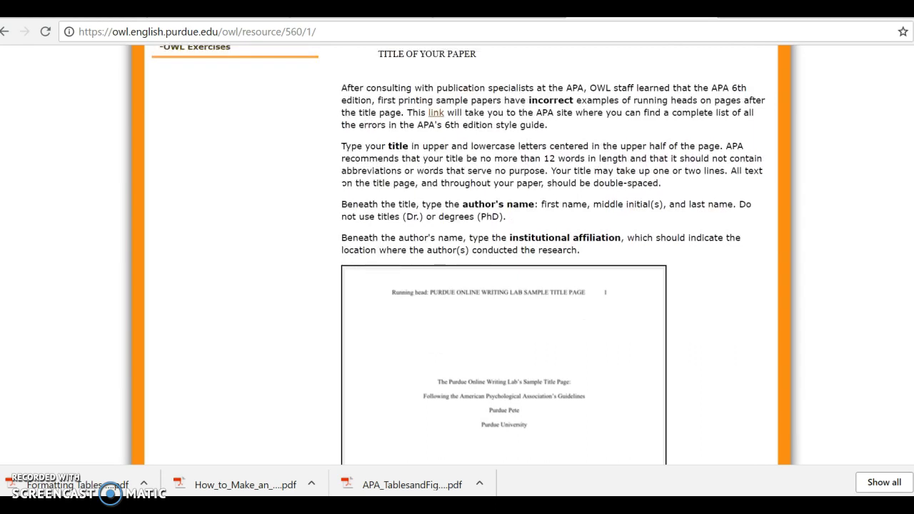
{"action": "scroll", "coordinate": [457, 257], "scroll_direction": "down", "scroll_amount": 4}
{"action": "scroll", "coordinate": [457, 257], "scroll_direction": "down", "scroll_amount": 3}
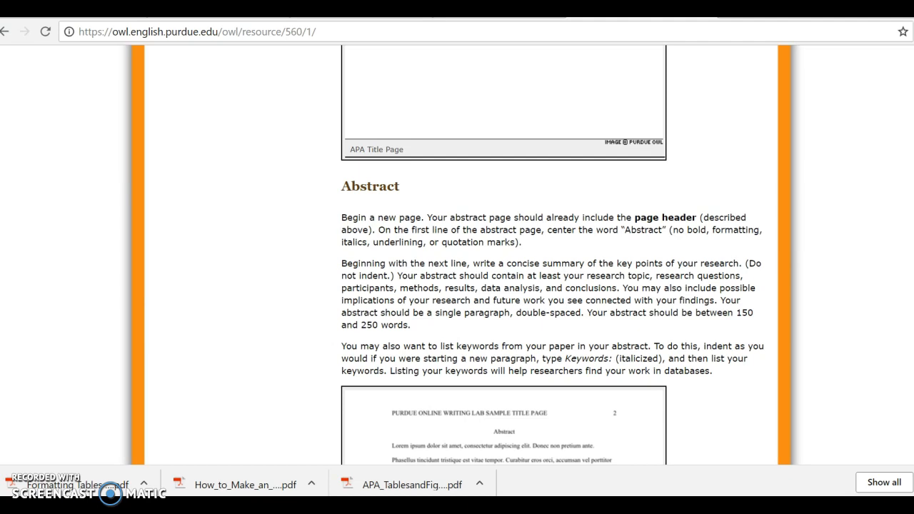
{"action": "scroll", "coordinate": [899, 325], "scroll_direction": "down", "scroll_amount": 1}
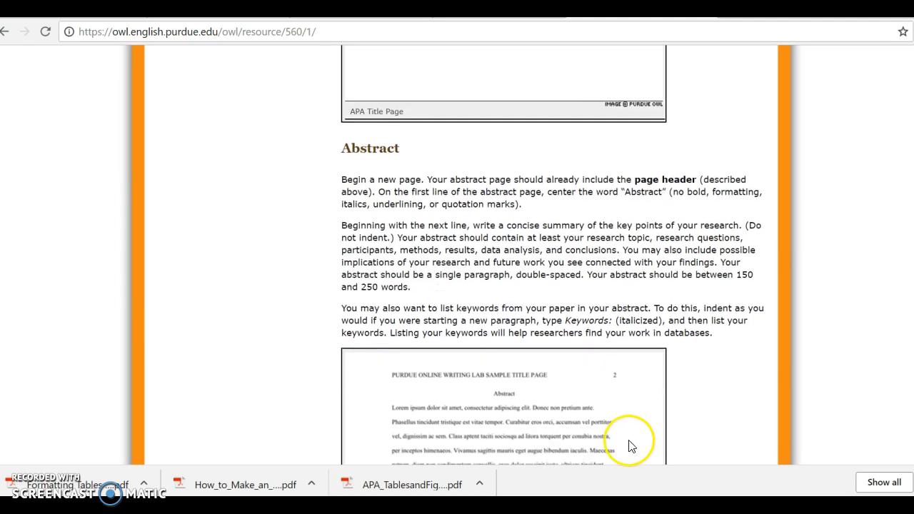
{"action": "mouse_move", "coordinate": [503, 498]}
{"action": "left_click", "coordinate": [603, 457]}
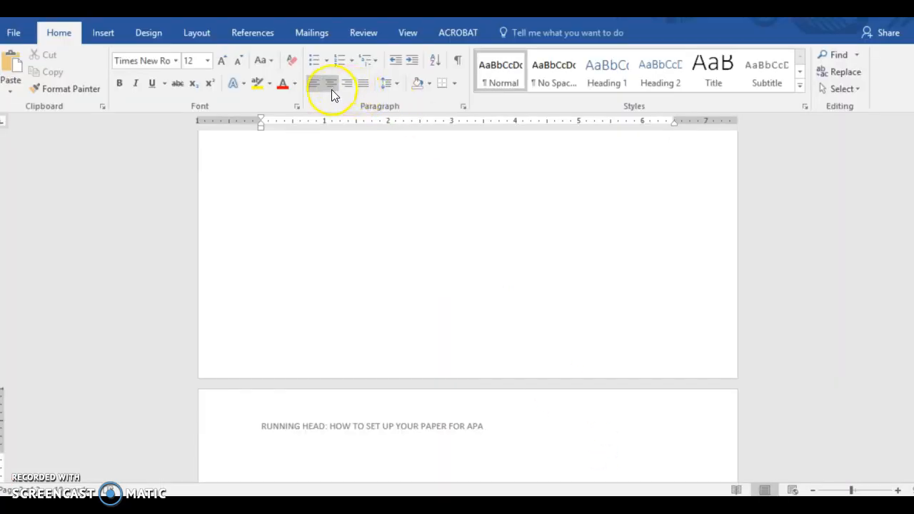
{"action": "type", "text": "ABSTRACT"}
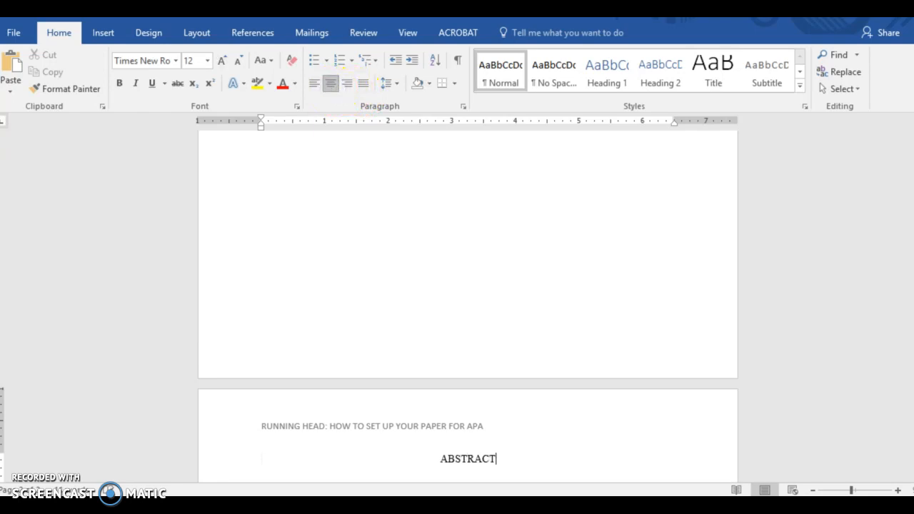
{"action": "key", "text": "Return"}
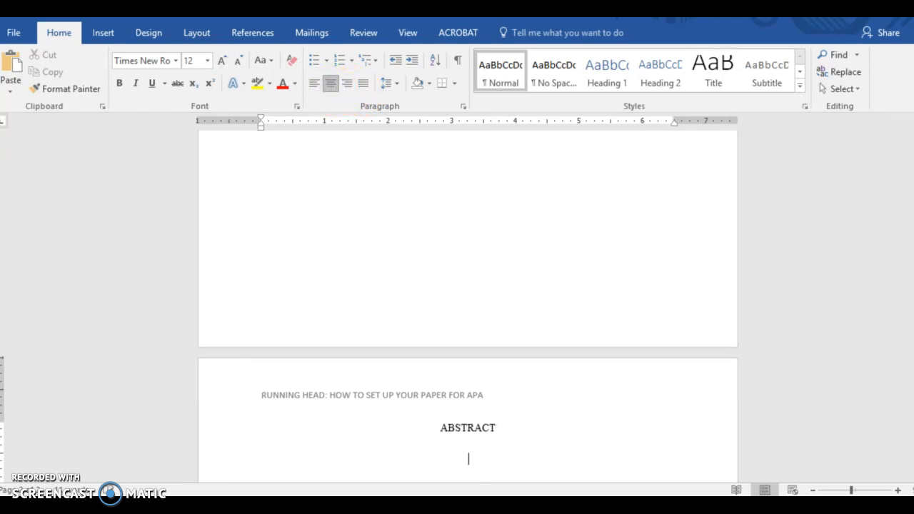
Step: Insert a page break below the ABSTRACT heading and left-align the first line of the third page
{"action": "left_click", "coordinate": [100, 43]}
{"action": "left_click", "coordinate": [34, 92]}
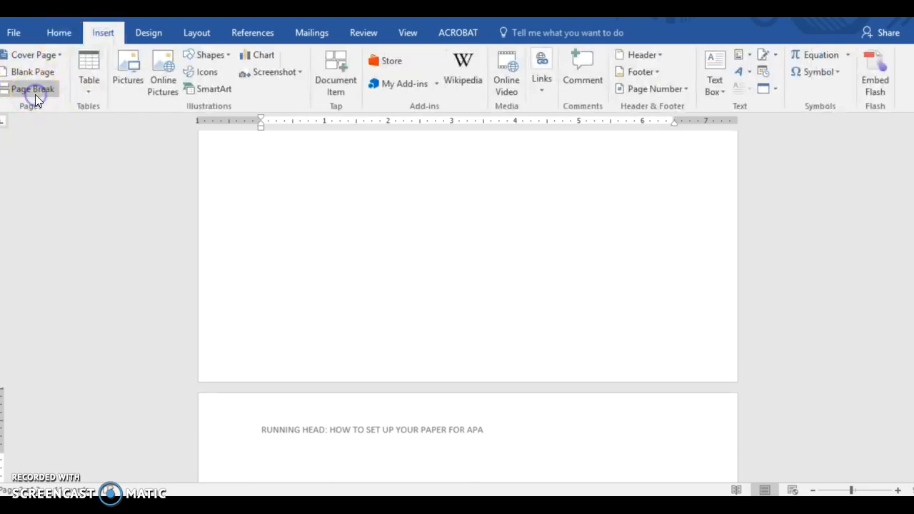
{"action": "left_click", "coordinate": [61, 34]}
{"action": "left_click", "coordinate": [312, 85]}
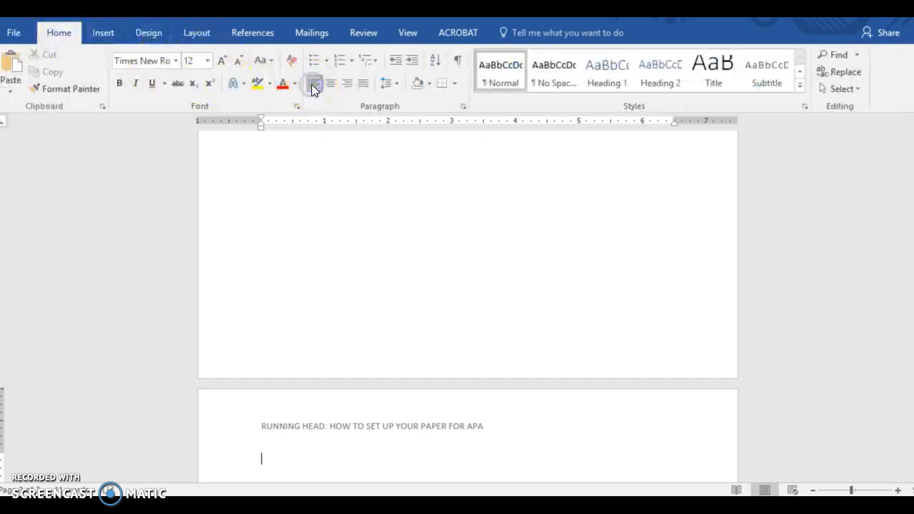
Step: Switch to the Purdue OWL guide in the browser and review the sample abstract page, the citation section and the Title Page running head rules
{"action": "left_click", "coordinate": [511, 505]}
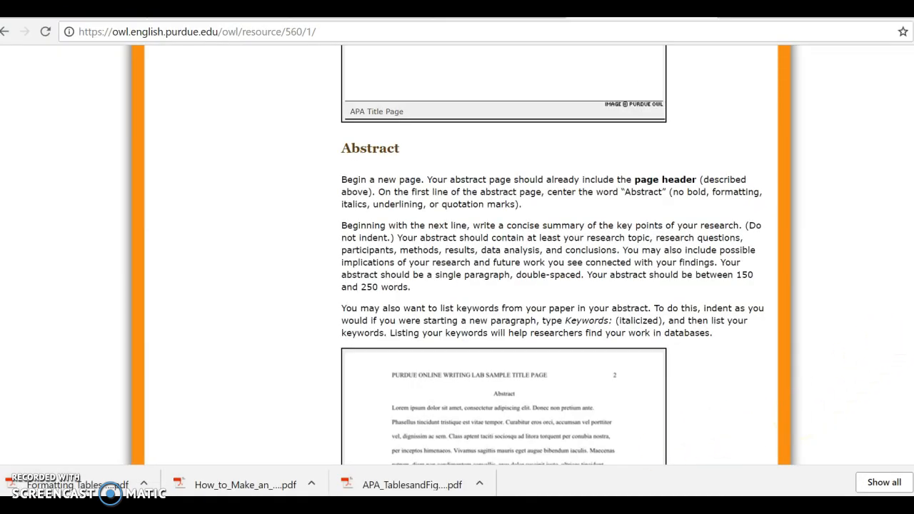
{"action": "scroll", "coordinate": [504, 271], "scroll_direction": "down", "scroll_amount": 10}
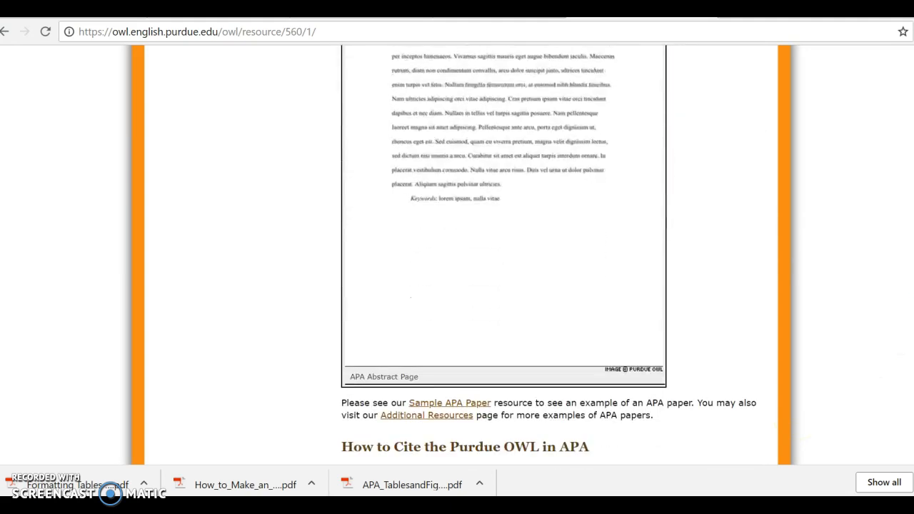
{"action": "scroll", "coordinate": [503, 272], "scroll_direction": "down", "scroll_amount": 3}
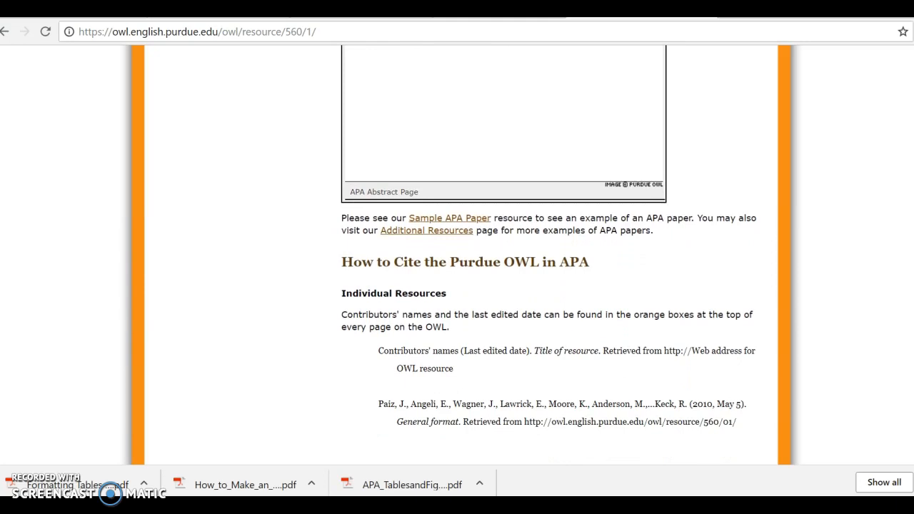
{"action": "scroll", "coordinate": [503, 271], "scroll_direction": "up", "scroll_amount": 10}
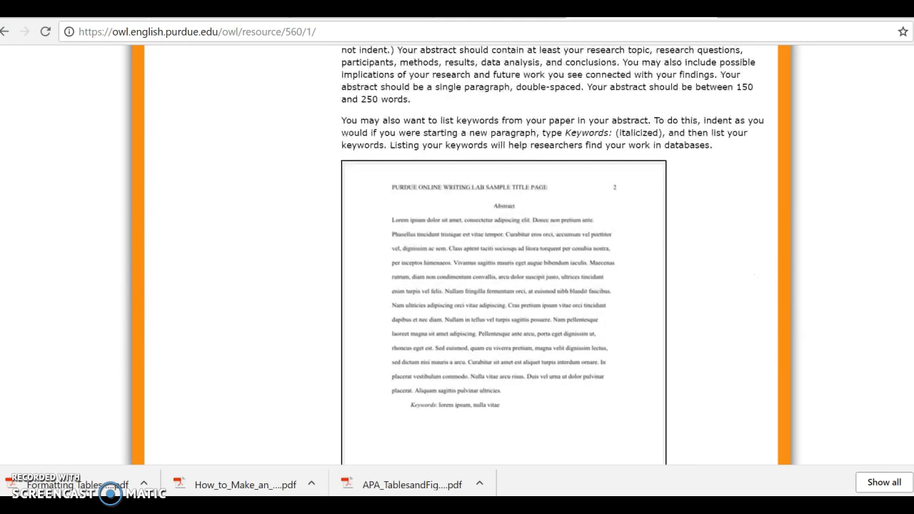
{"action": "scroll", "coordinate": [503, 271], "scroll_direction": "up", "scroll_amount": 7}
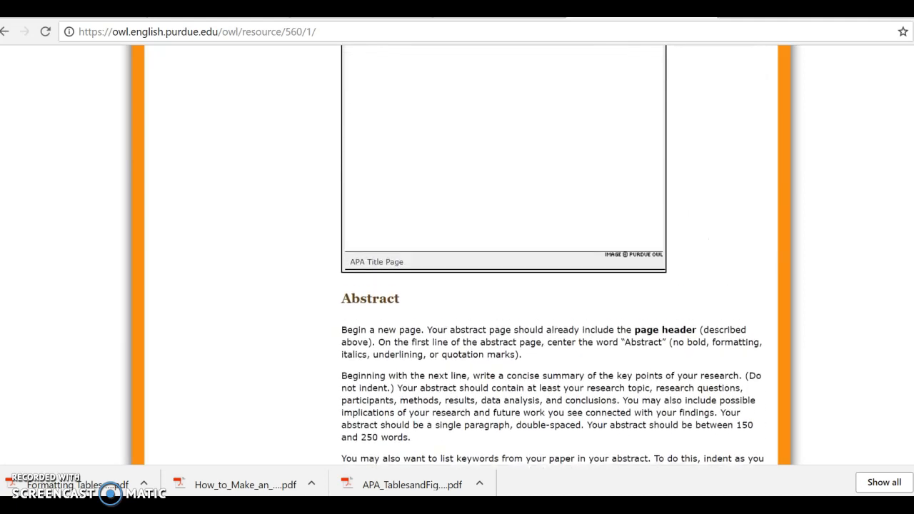
{"action": "scroll", "coordinate": [503, 271], "scroll_direction": "up", "scroll_amount": 6}
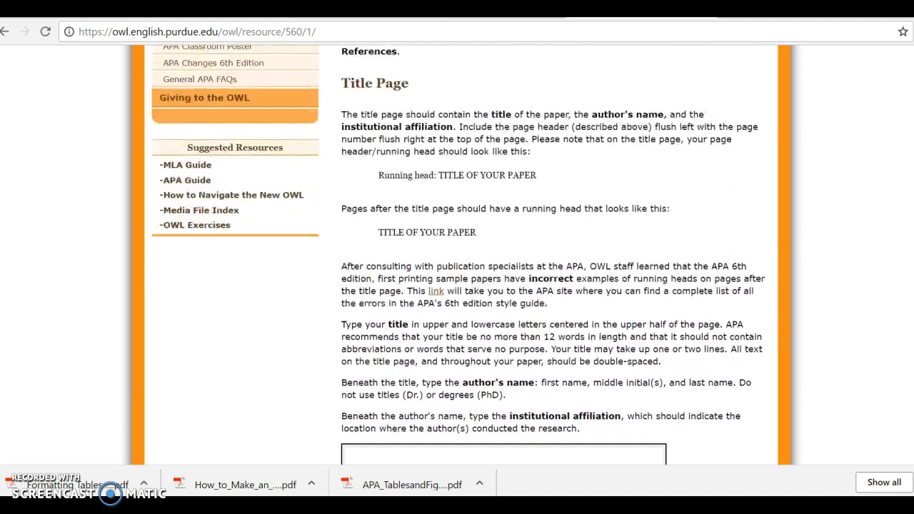
Step: Check the General APA Guidelines in the browser, return to Document3 in Word, and apply the Normal margins of 1" on all sides
{"action": "scroll", "coordinate": [503, 271], "scroll_direction": "up", "scroll_amount": 4}
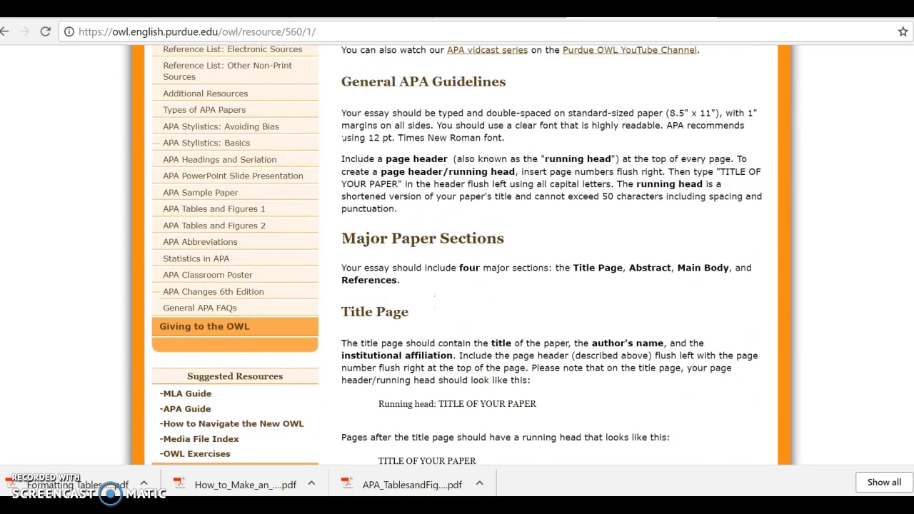
{"action": "scroll", "coordinate": [457, 255], "scroll_direction": "up", "scroll_amount": 1}
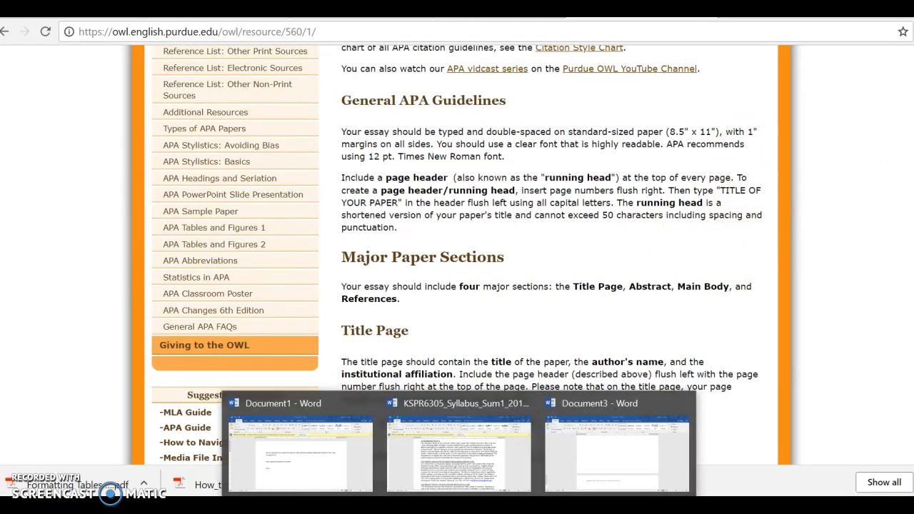
{"action": "left_click", "coordinate": [606, 453]}
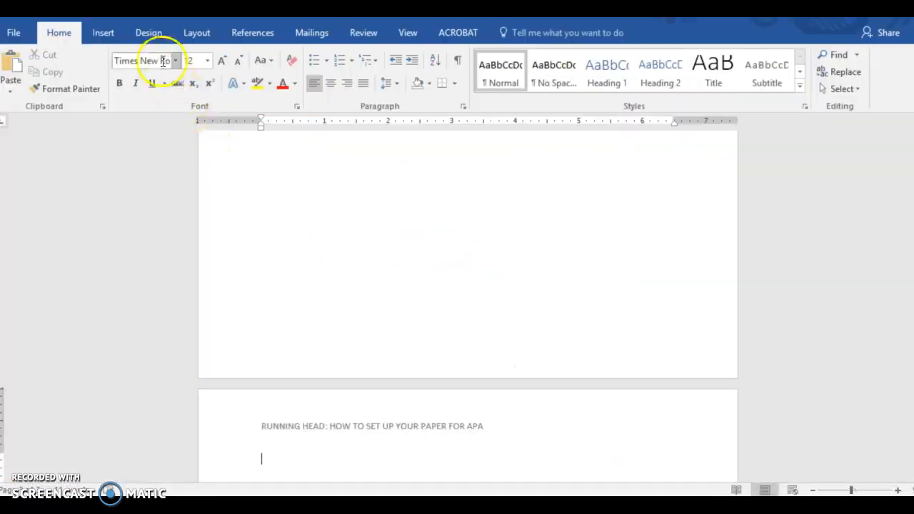
{"action": "left_click", "coordinate": [191, 38]}
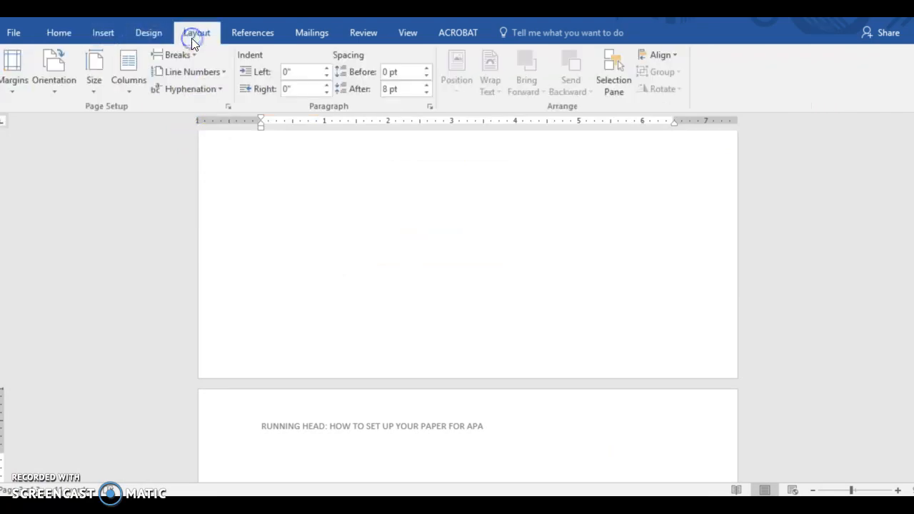
{"action": "left_click", "coordinate": [14, 84]}
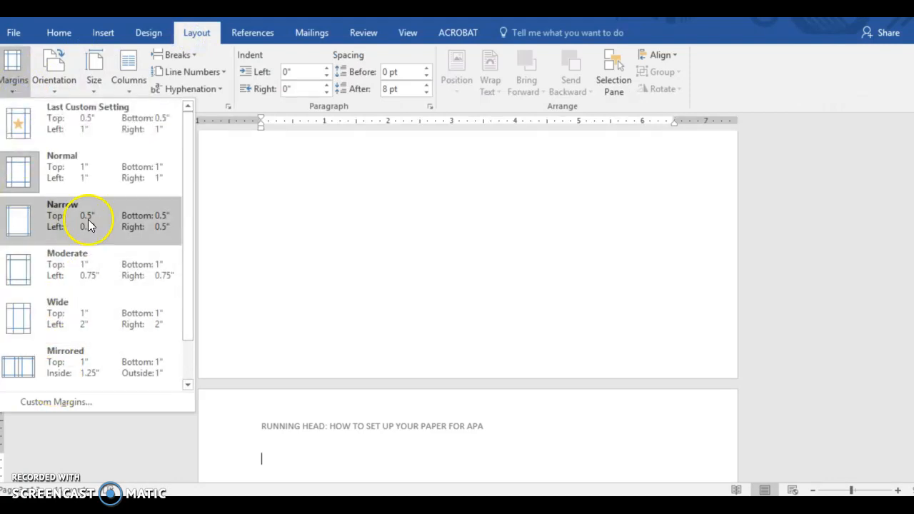
{"action": "left_click", "coordinate": [97, 170]}
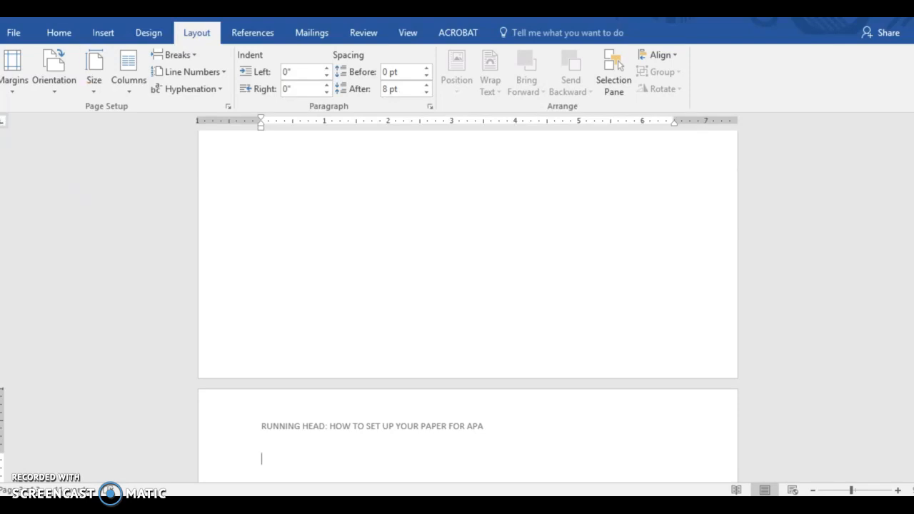
Step: Enter the centered heading "INTRODUCTION" on the third page and start a left-aligned line below it
{"action": "left_click", "coordinate": [59, 33]}
{"action": "left_click", "coordinate": [331, 84]}
{"action": "type", "text": "INTR"}
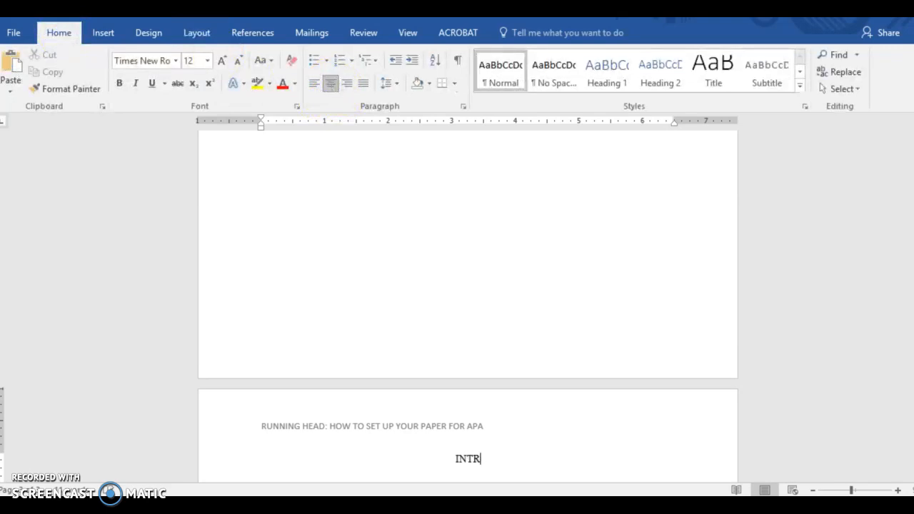
{"action": "type", "text": "ODUCTION"}
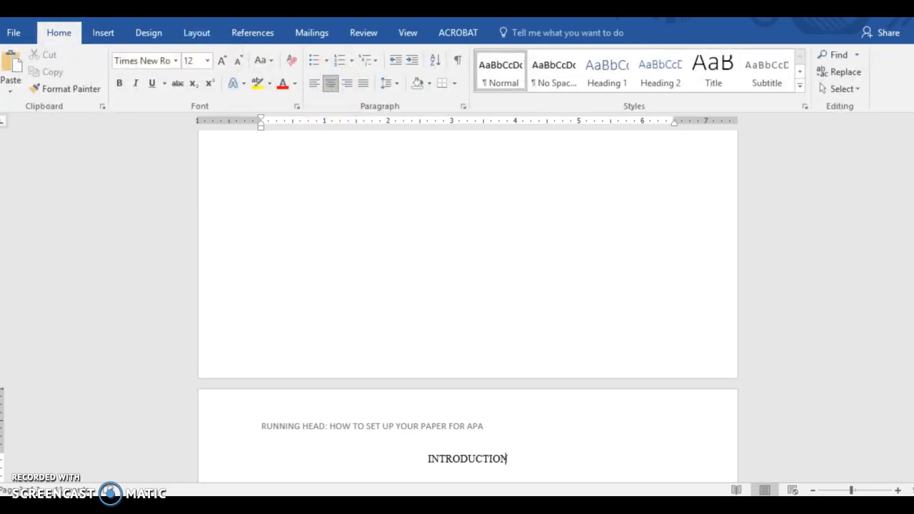
{"action": "key", "text": "Return"}
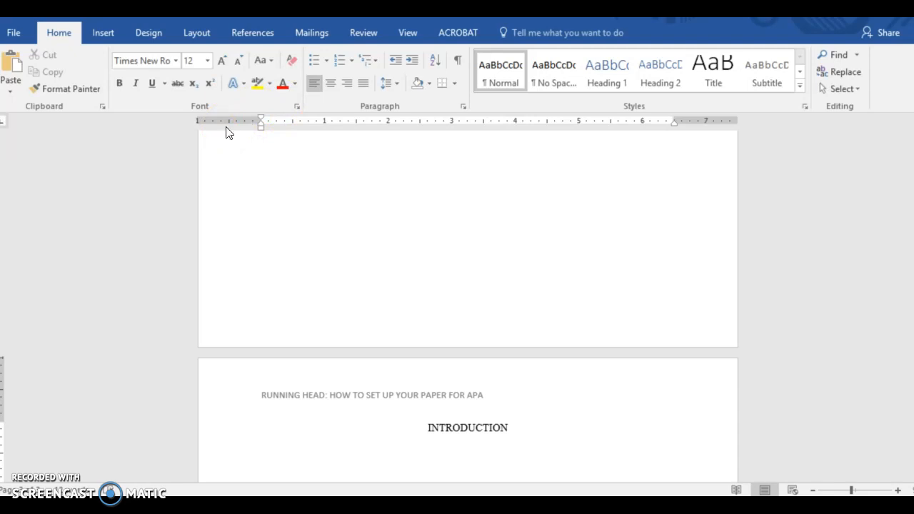
Step: Write the indented sentence "How to write an APA format paper requires us to review some of the concepts......" below the INTRODUCTION heading
{"action": "type", "text": "How to write an APA format pa"}
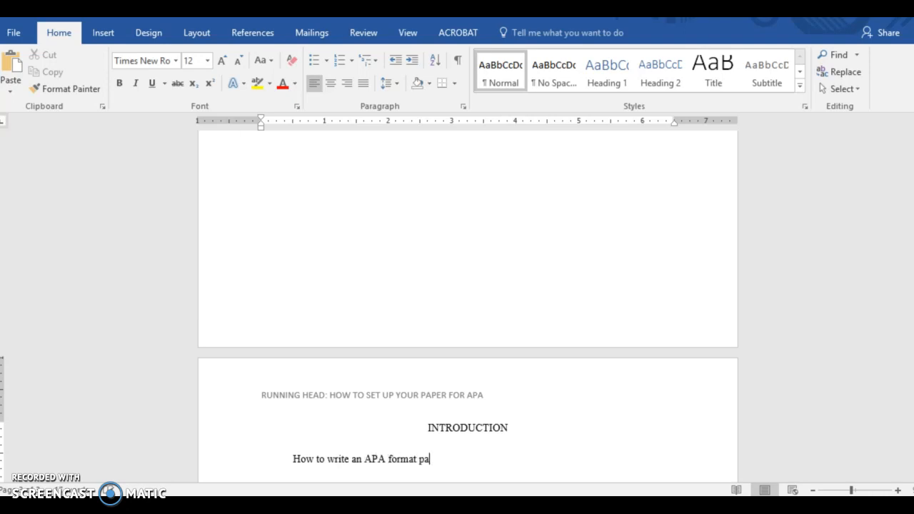
{"action": "type", "text": "per requires"}
{"action": "key", "text": "BackSpace"}
{"action": "key", "text": "BackSpace"}
{"action": "type", "text": "ires us to "}
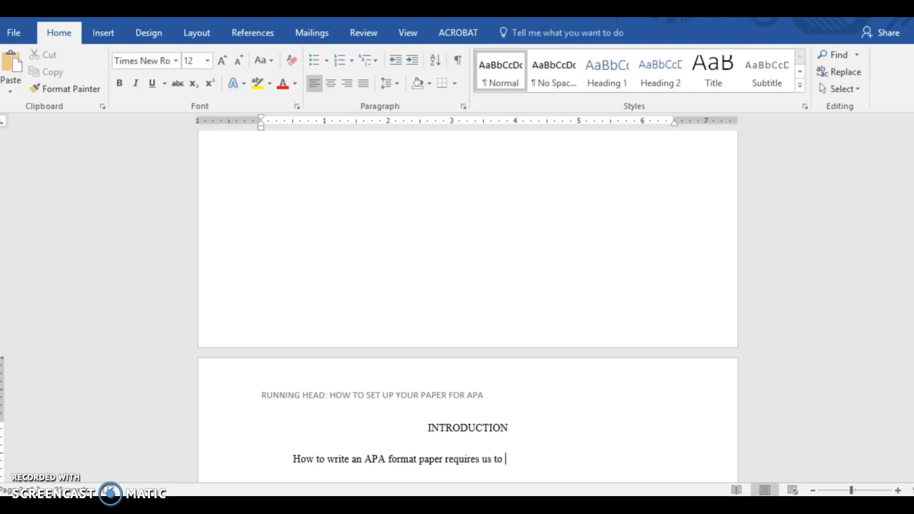
{"action": "type", "text": "review some of the conceptes"}
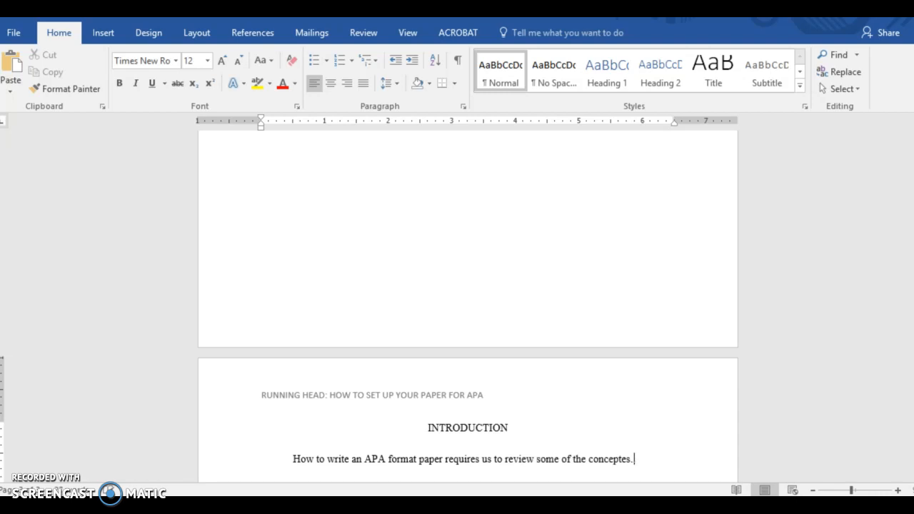
{"action": "type", "text": "......"}
{"action": "left_click_drag", "start_coordinate": [910, 360], "coordinate": [910, 368]}
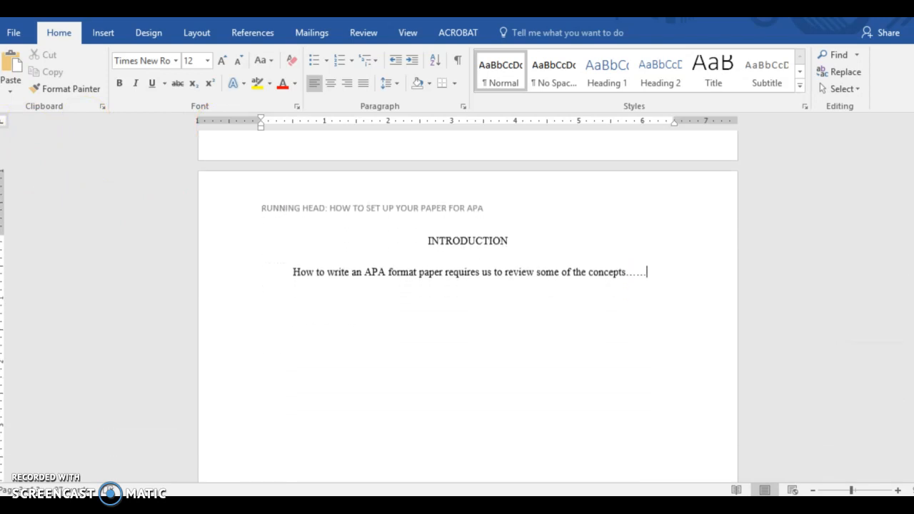